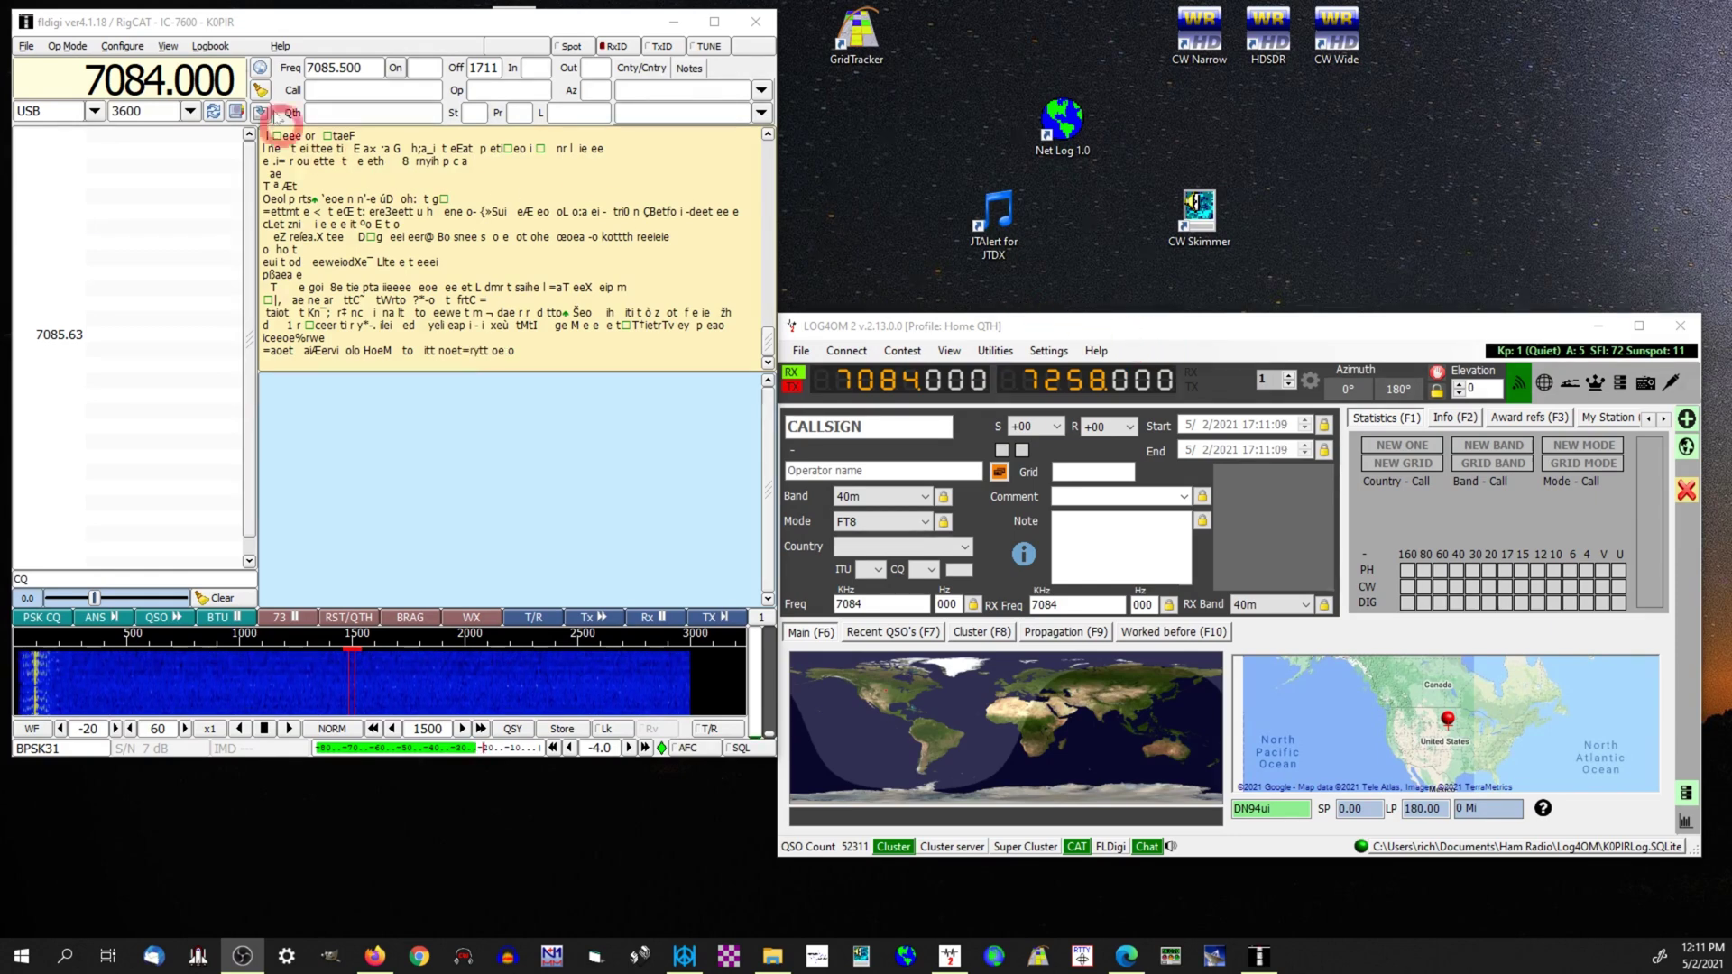
Nudge the fldigi window right and down, and put the cursor in the Call field.
left_click_drag(207, 36, 240, 48)
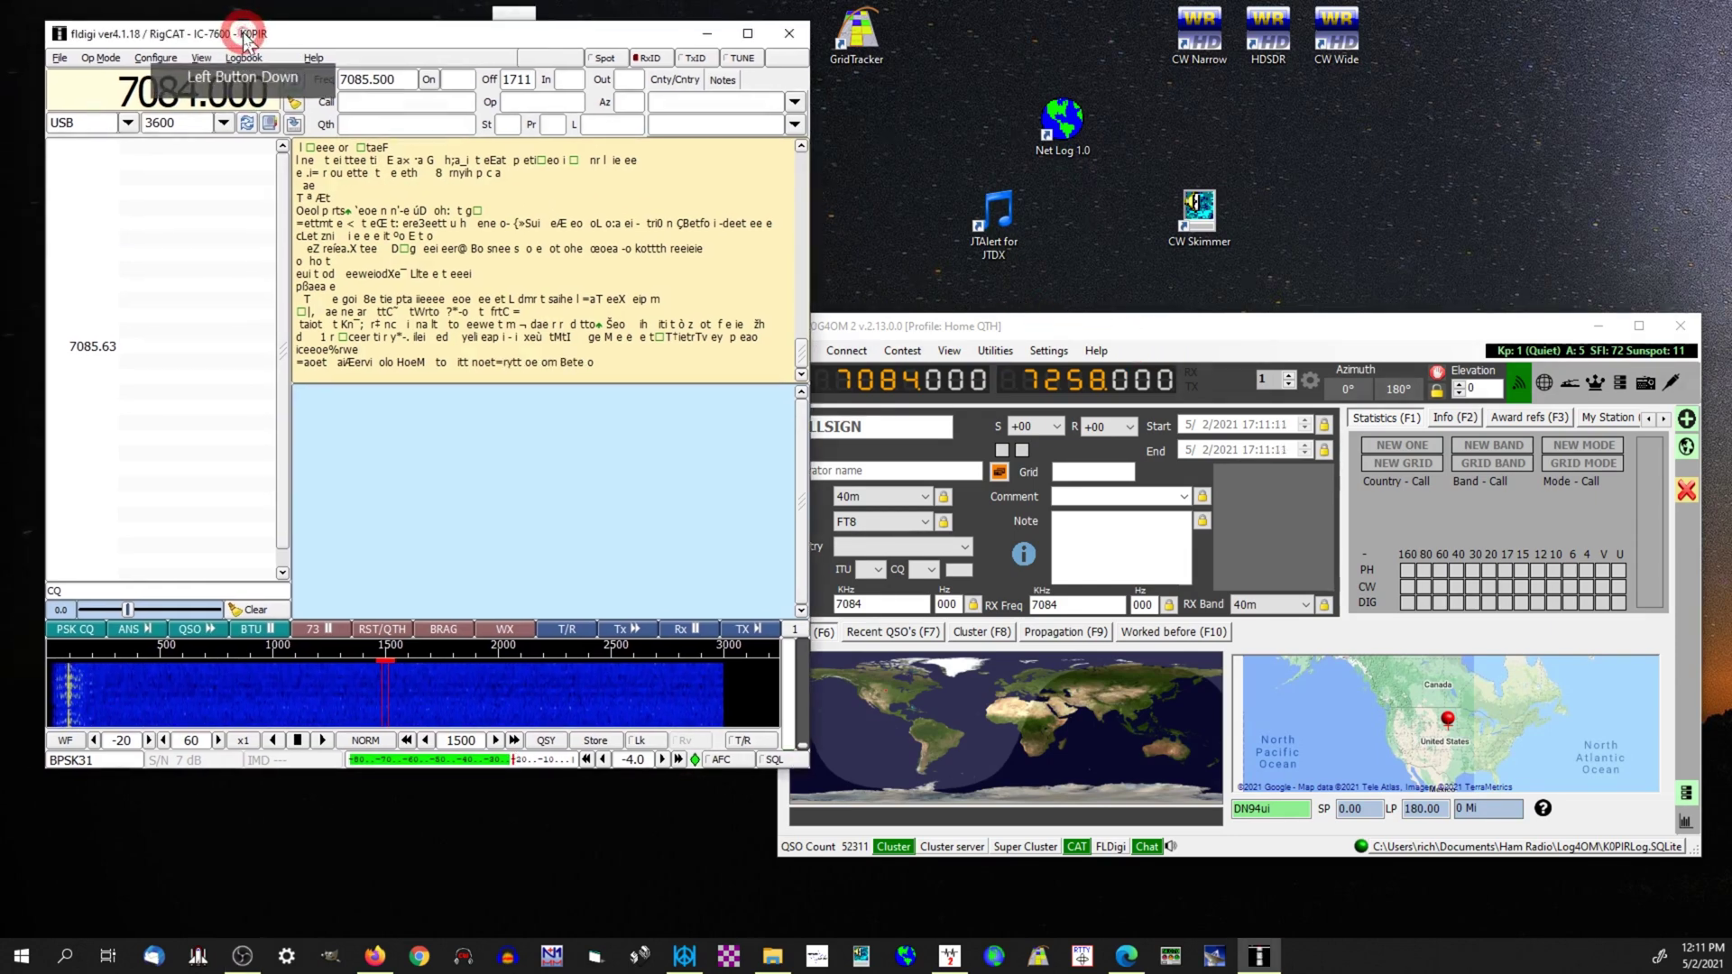
left_click(344, 102)
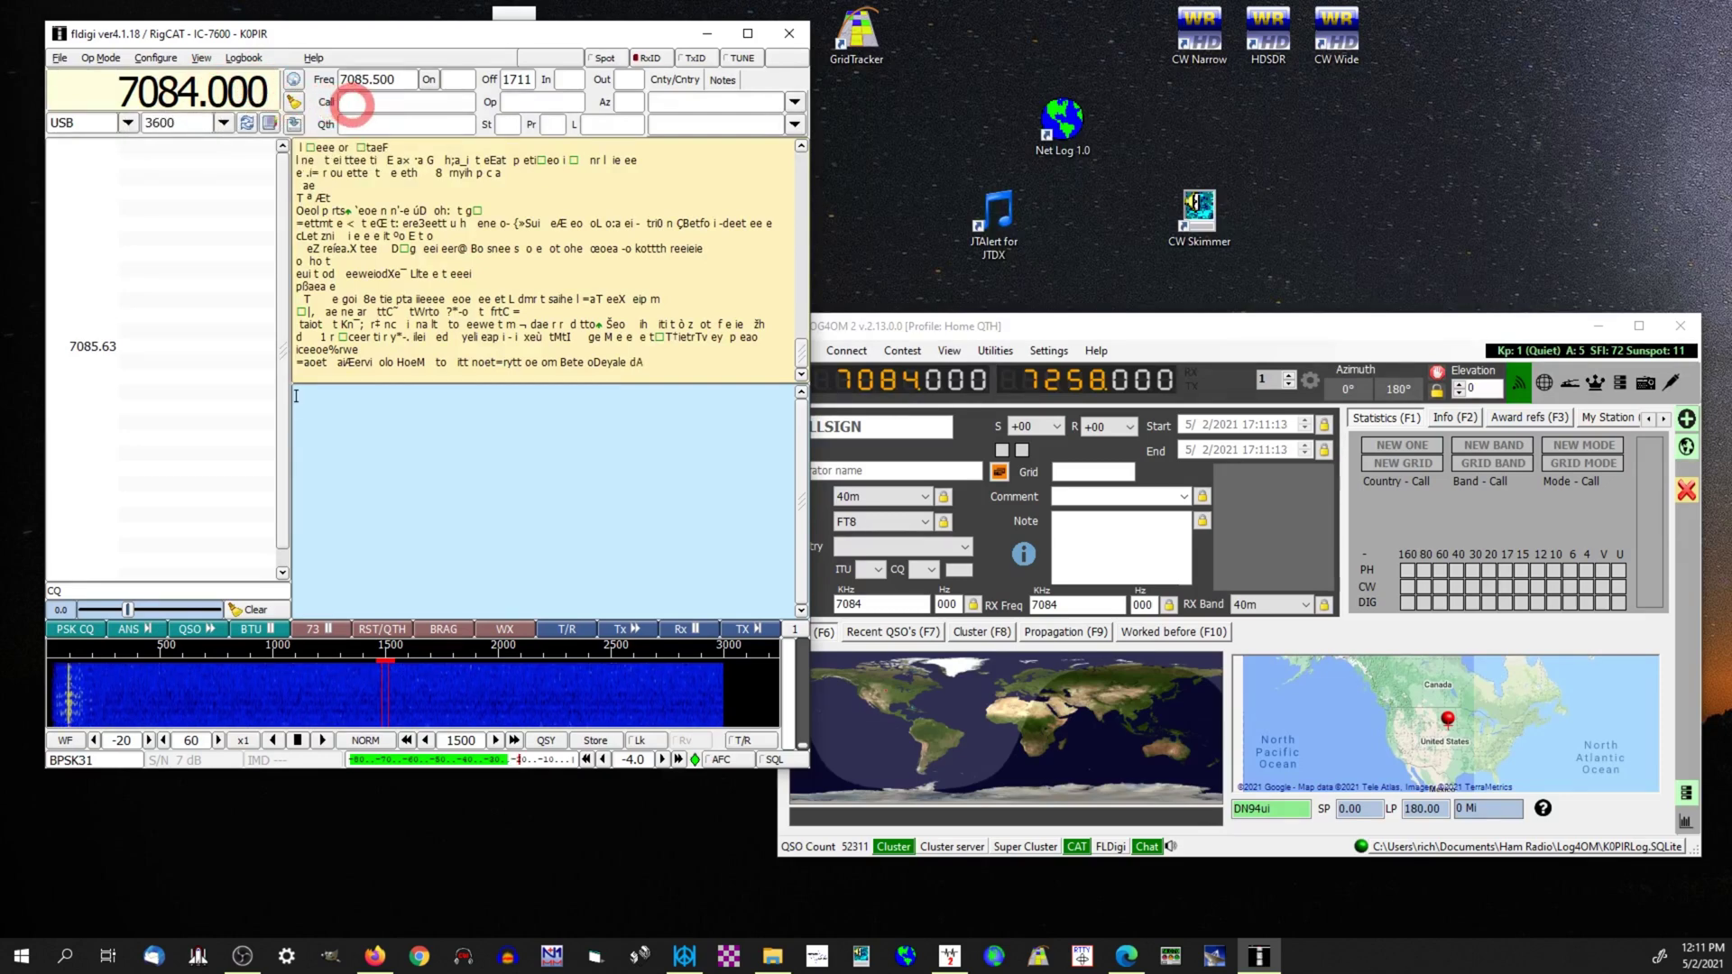
left_click(352, 101)
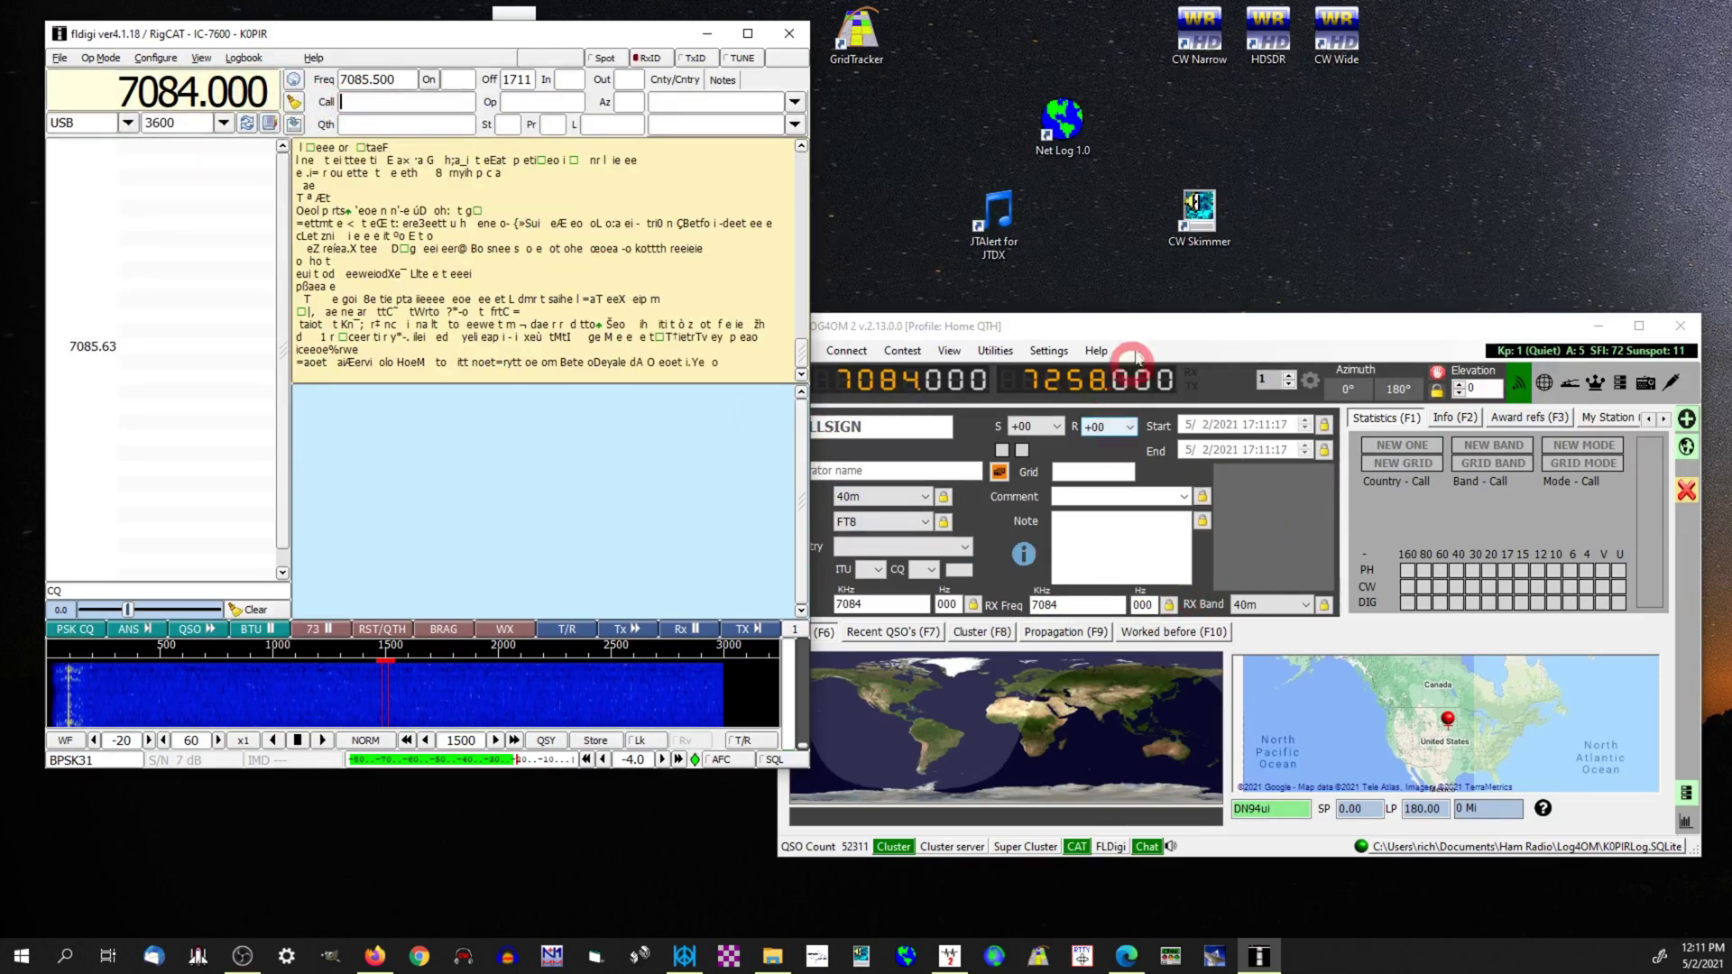
Switch Log4OM to its Recent QSO's (F7) list and rearrange the Log4OM and fldigi windows.
left_click(935, 634)
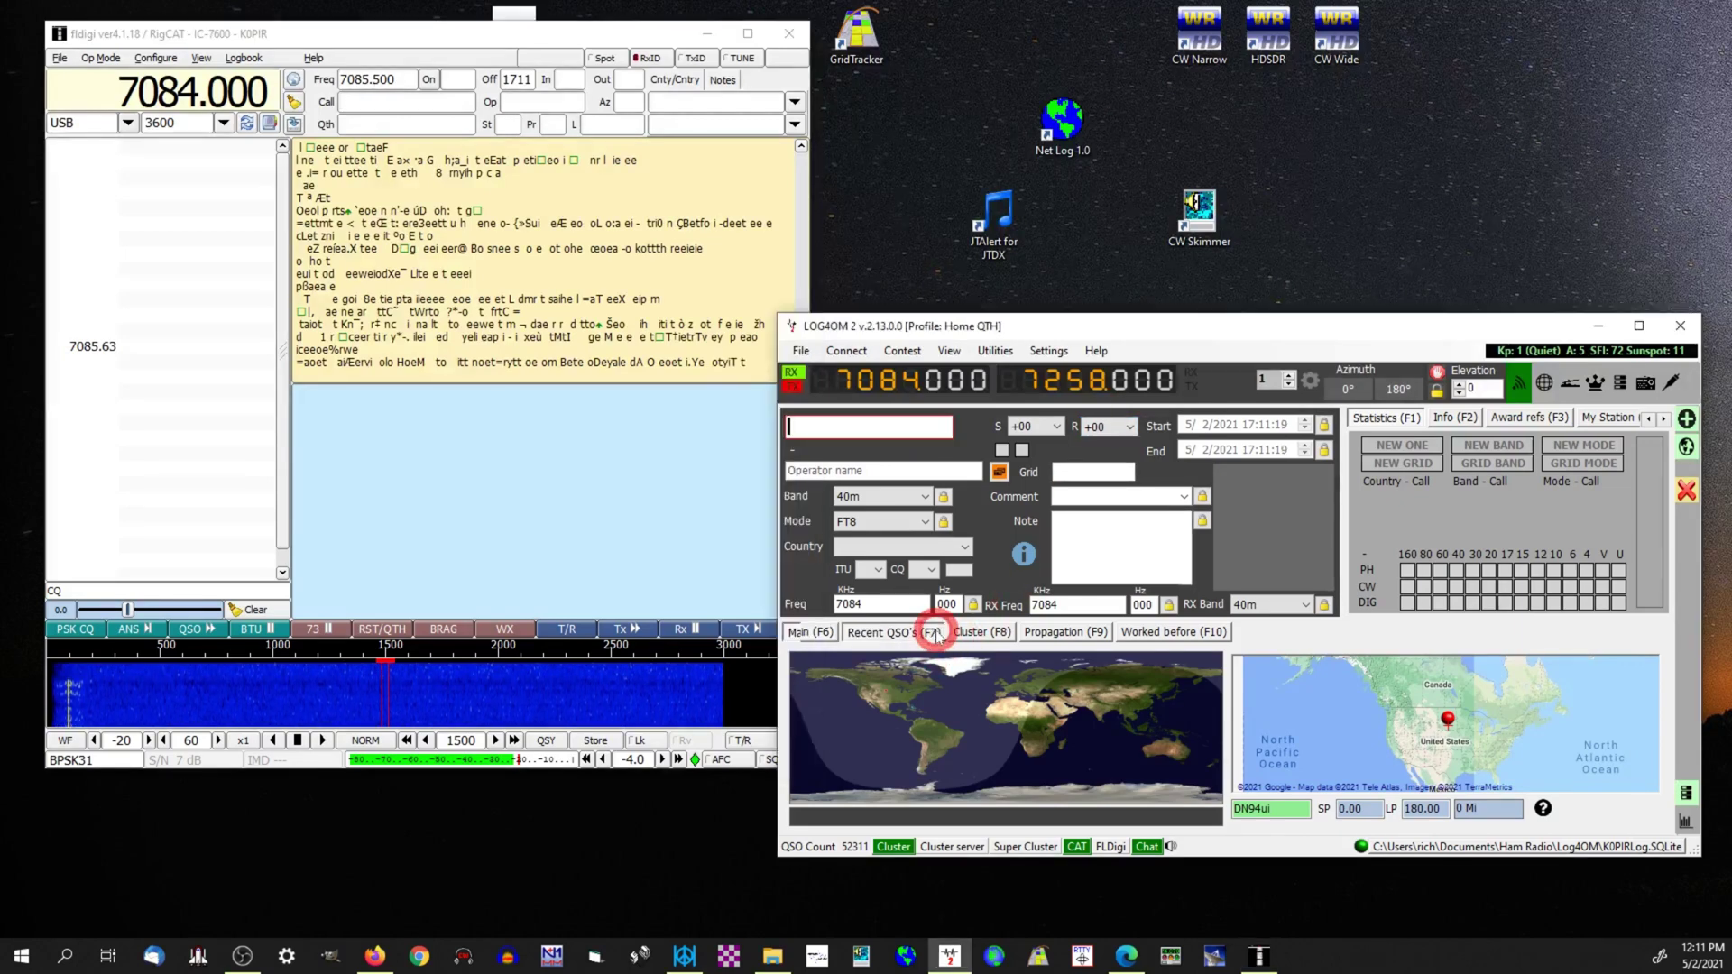
left_click_drag(1096, 341, 1128, 298)
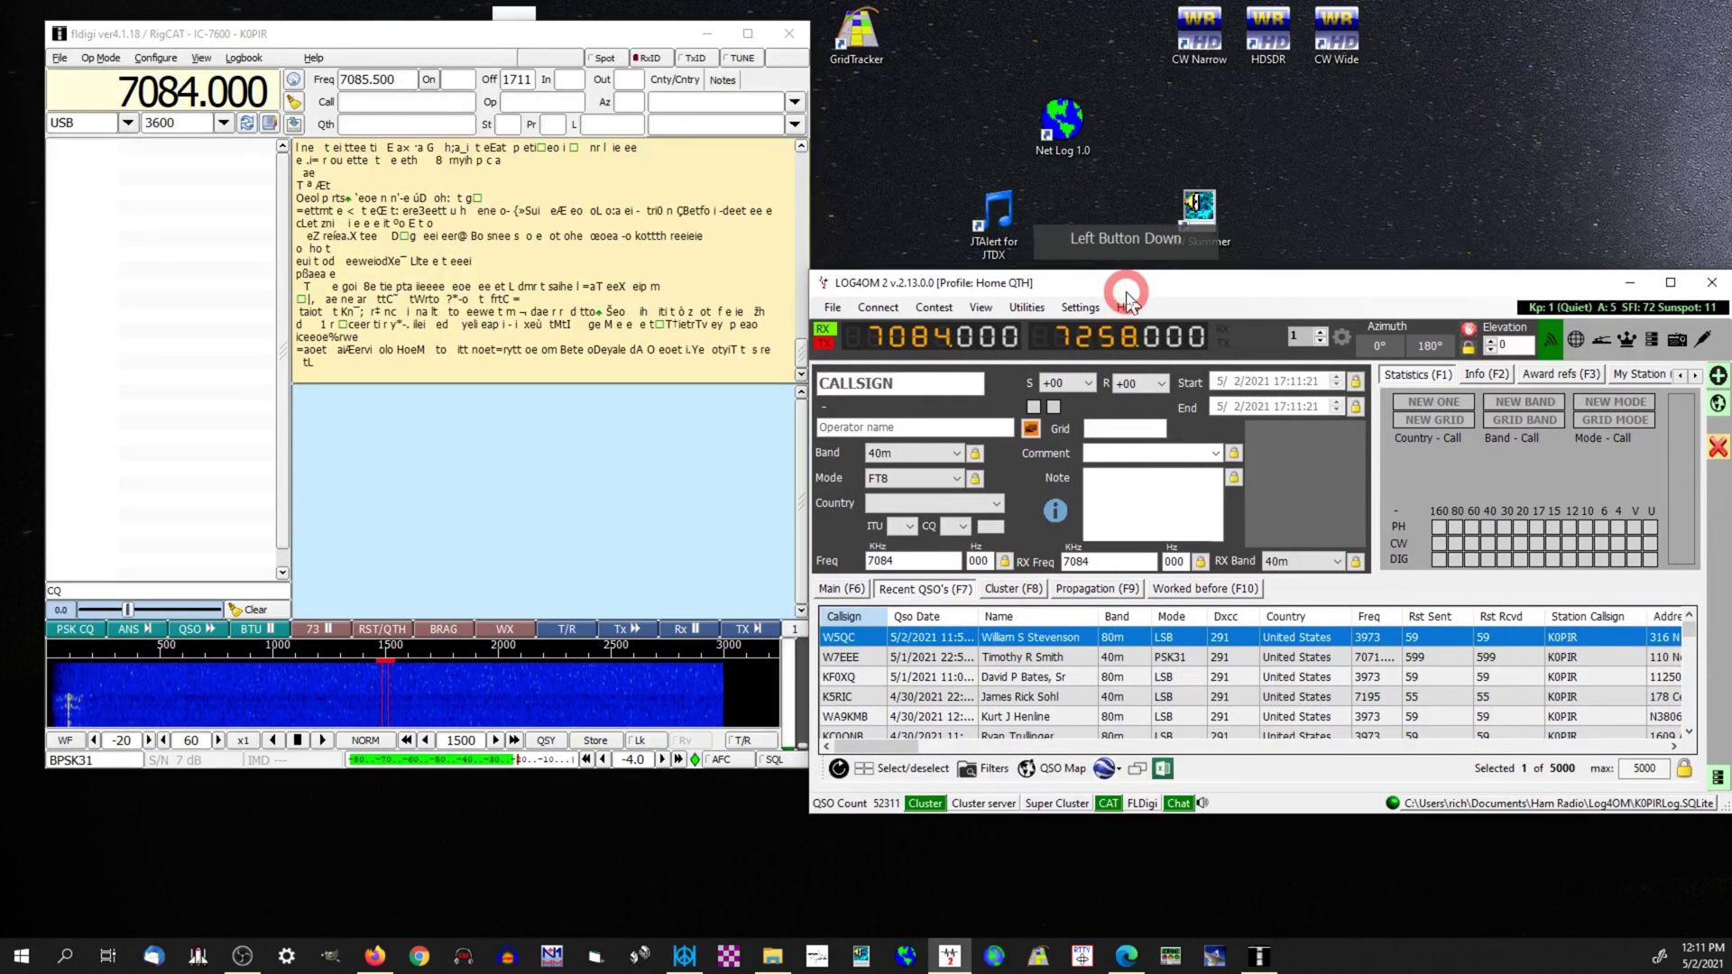
left_click(289, 52)
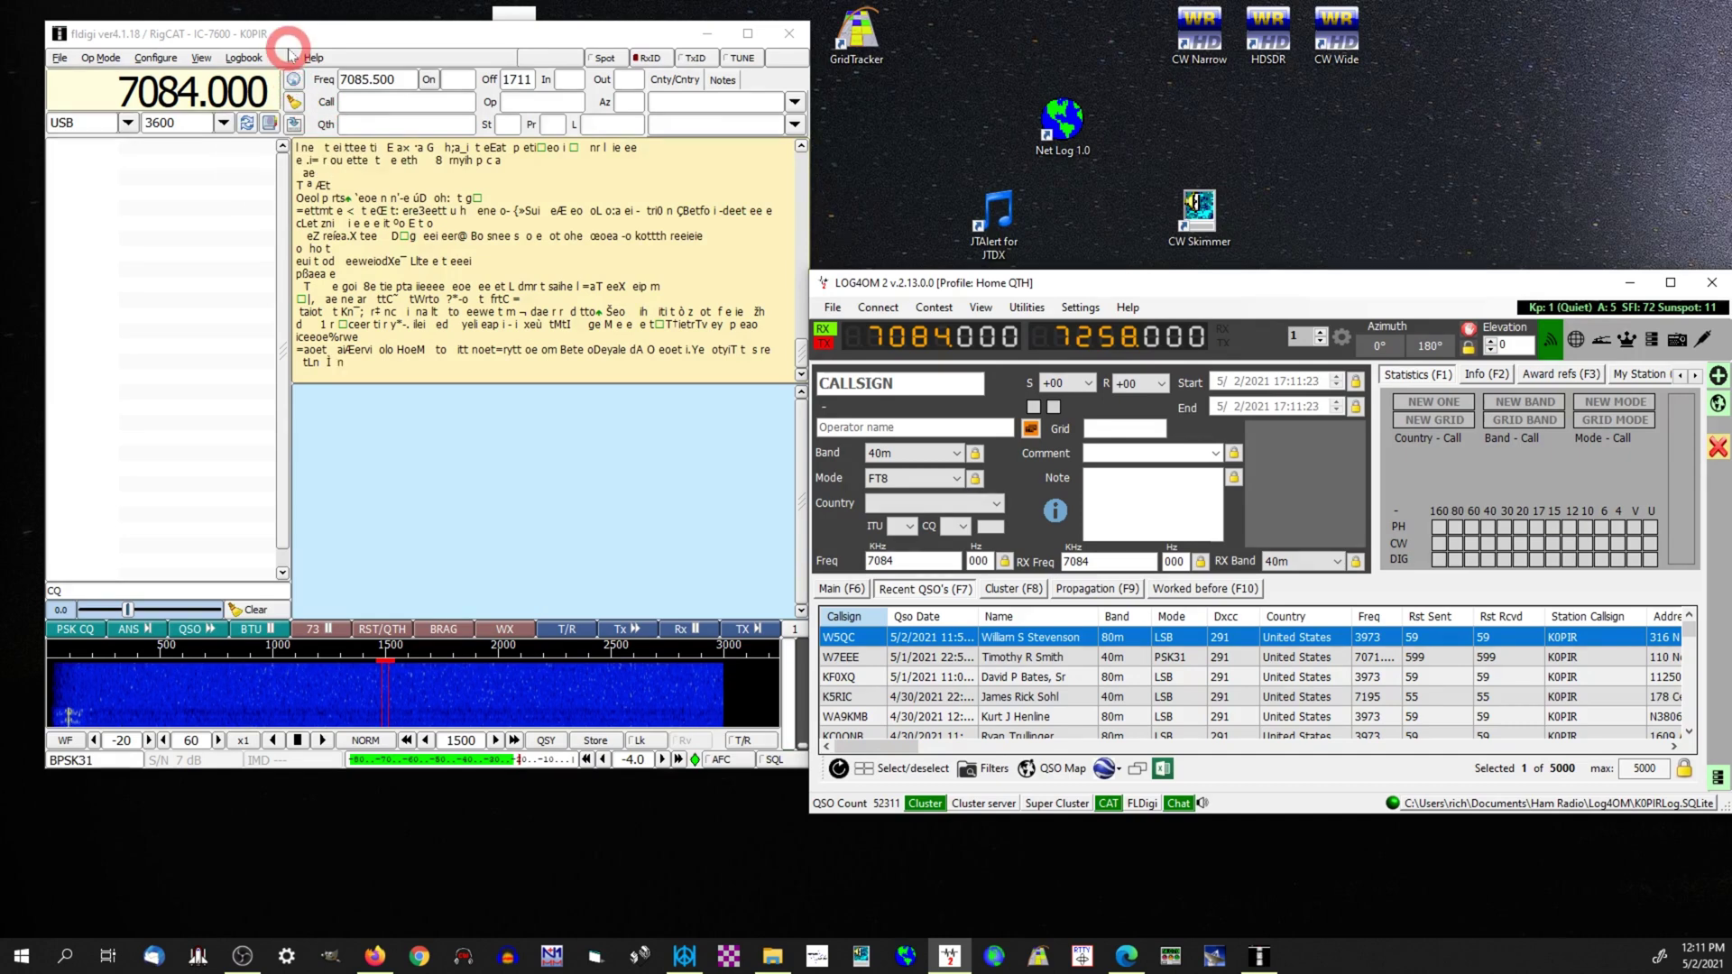
left_click_drag(288, 53, 338, 72)
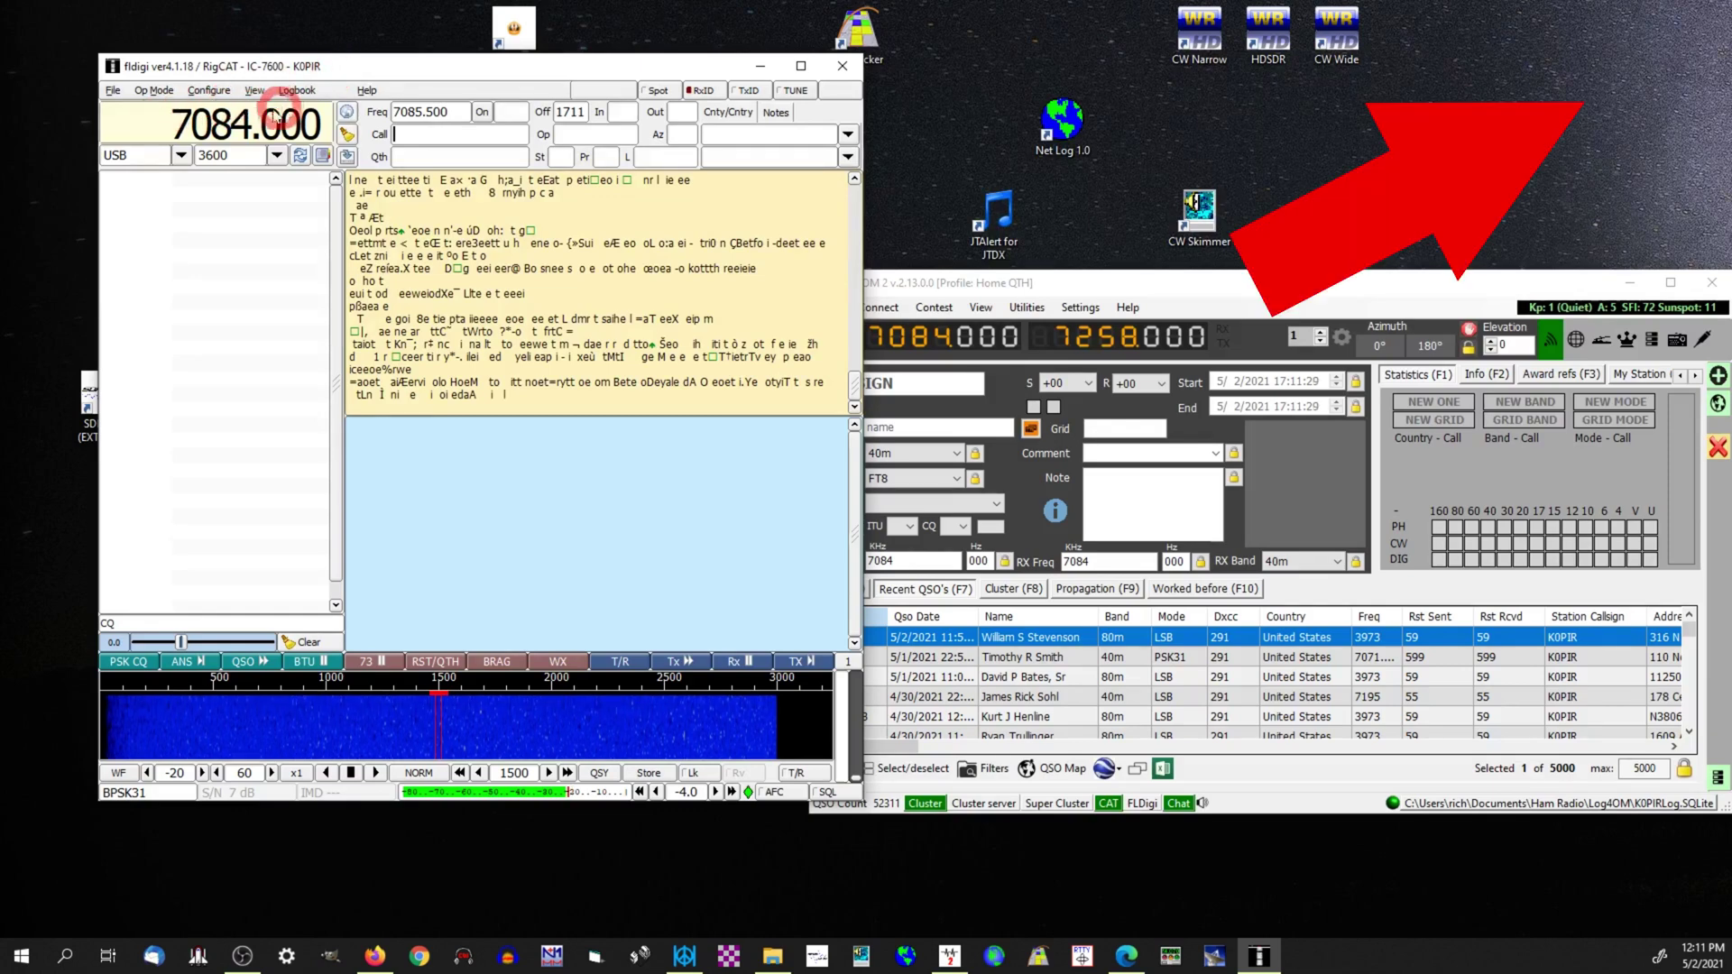
left_click(220, 94)
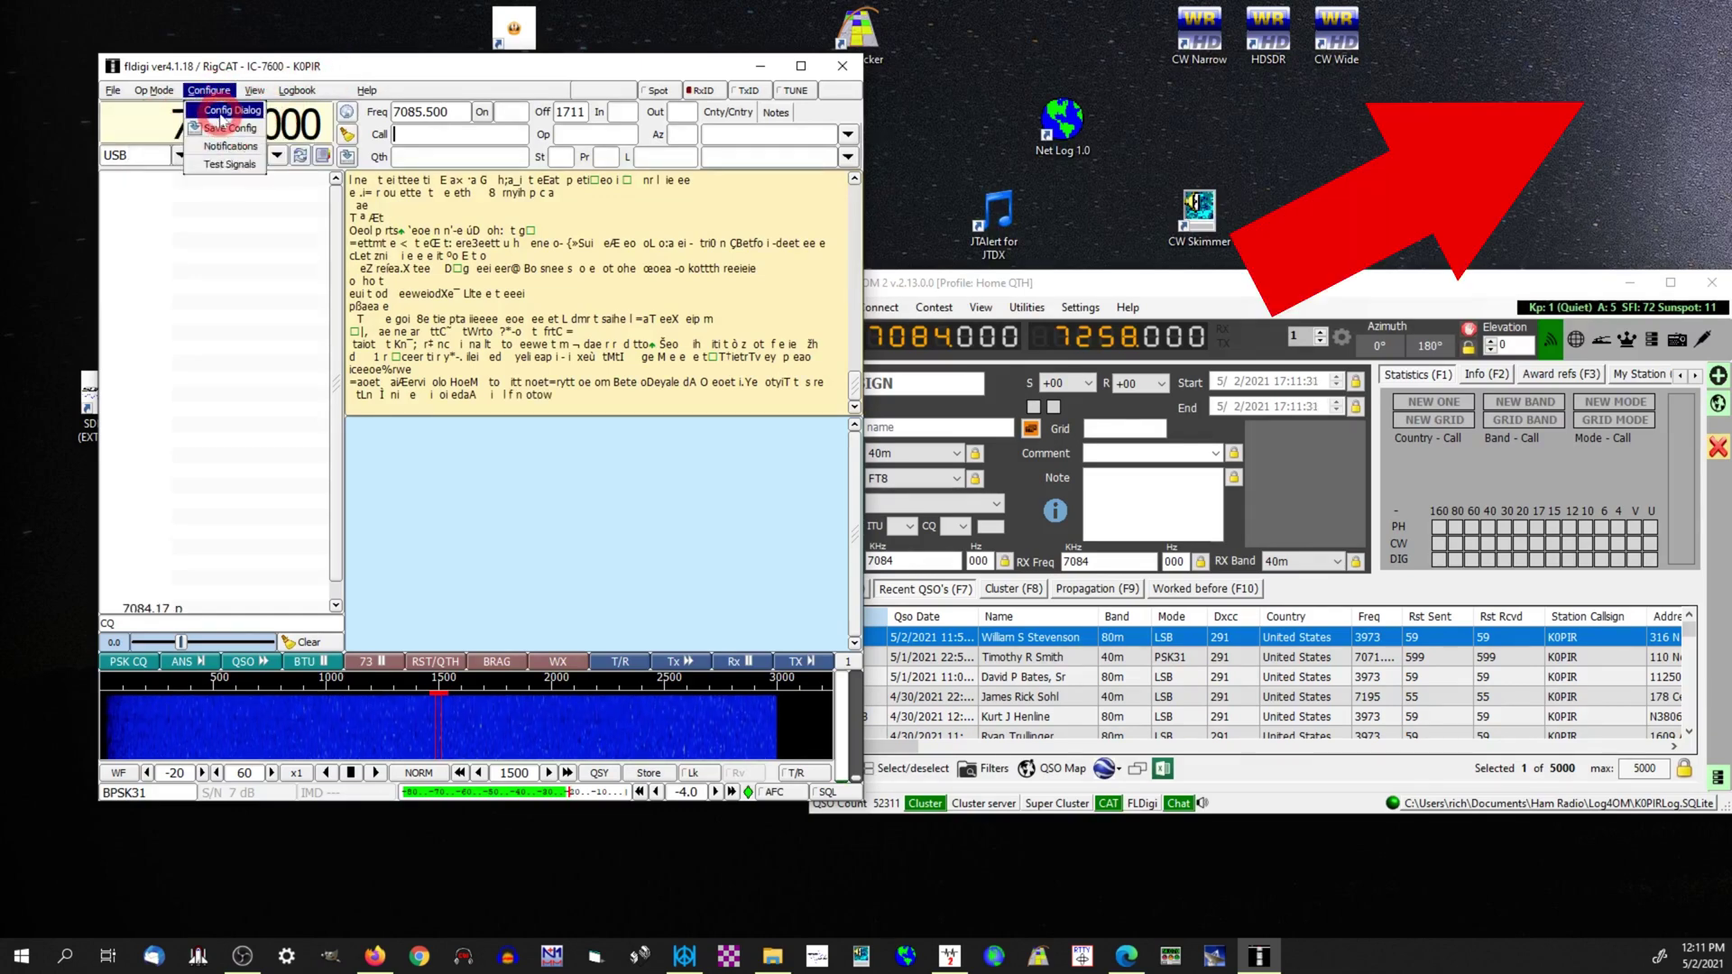
left_click(222, 110)
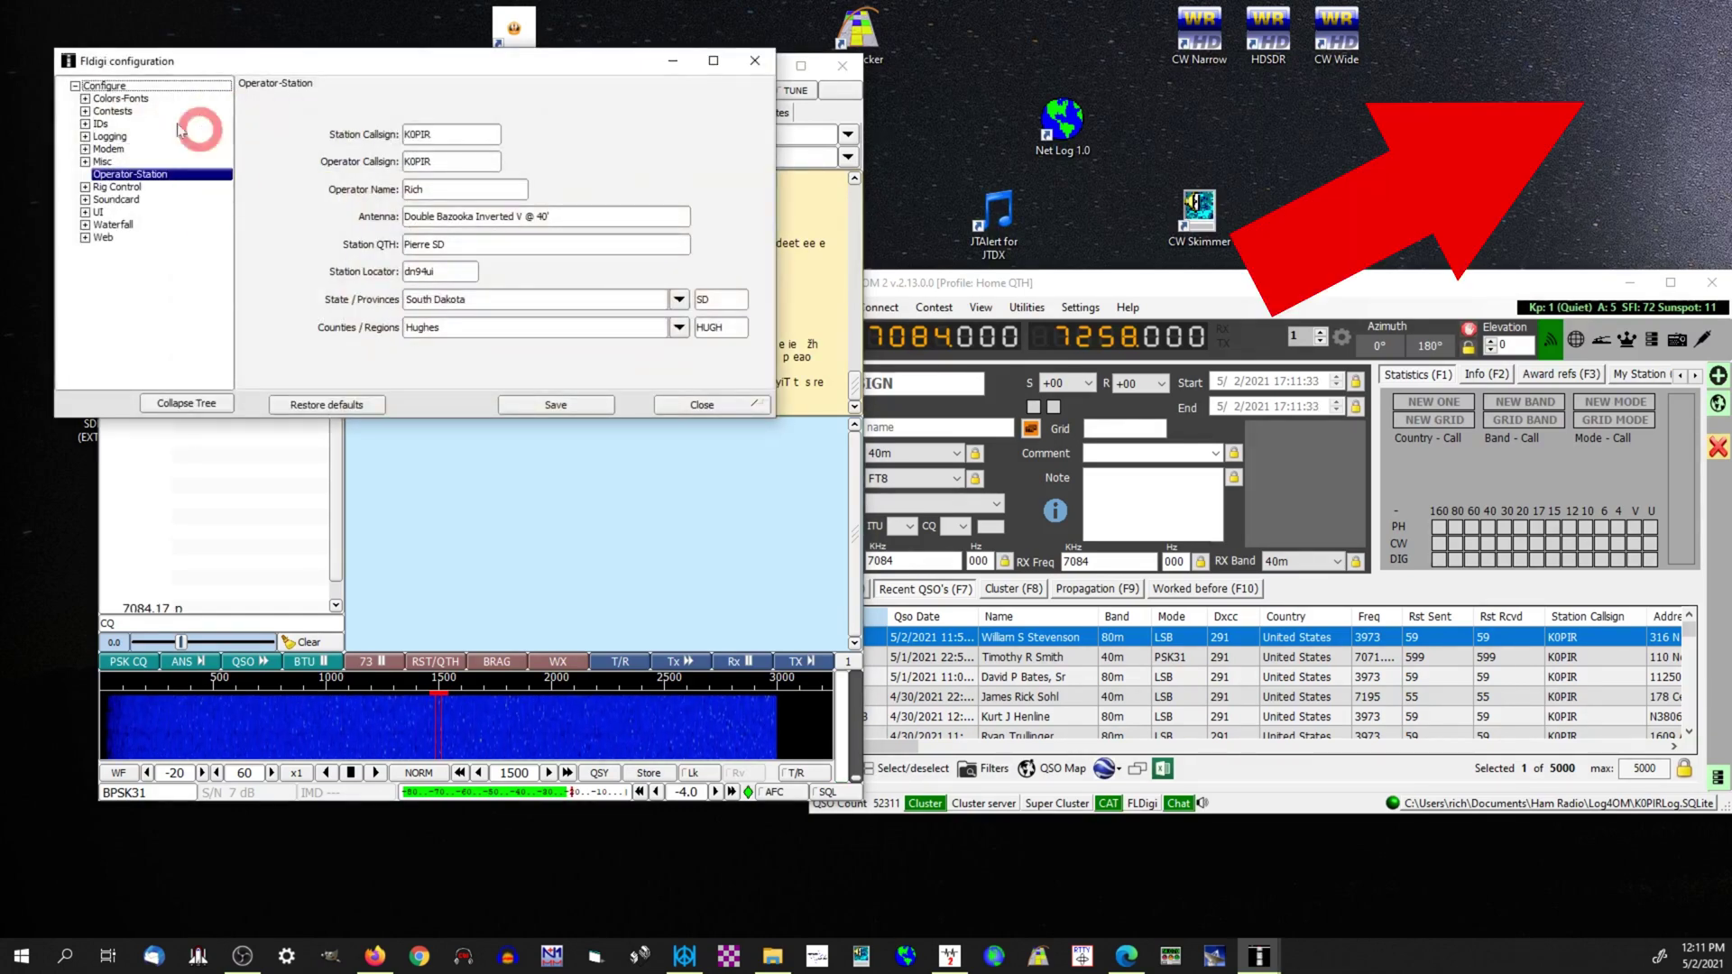
left_click(703, 405)
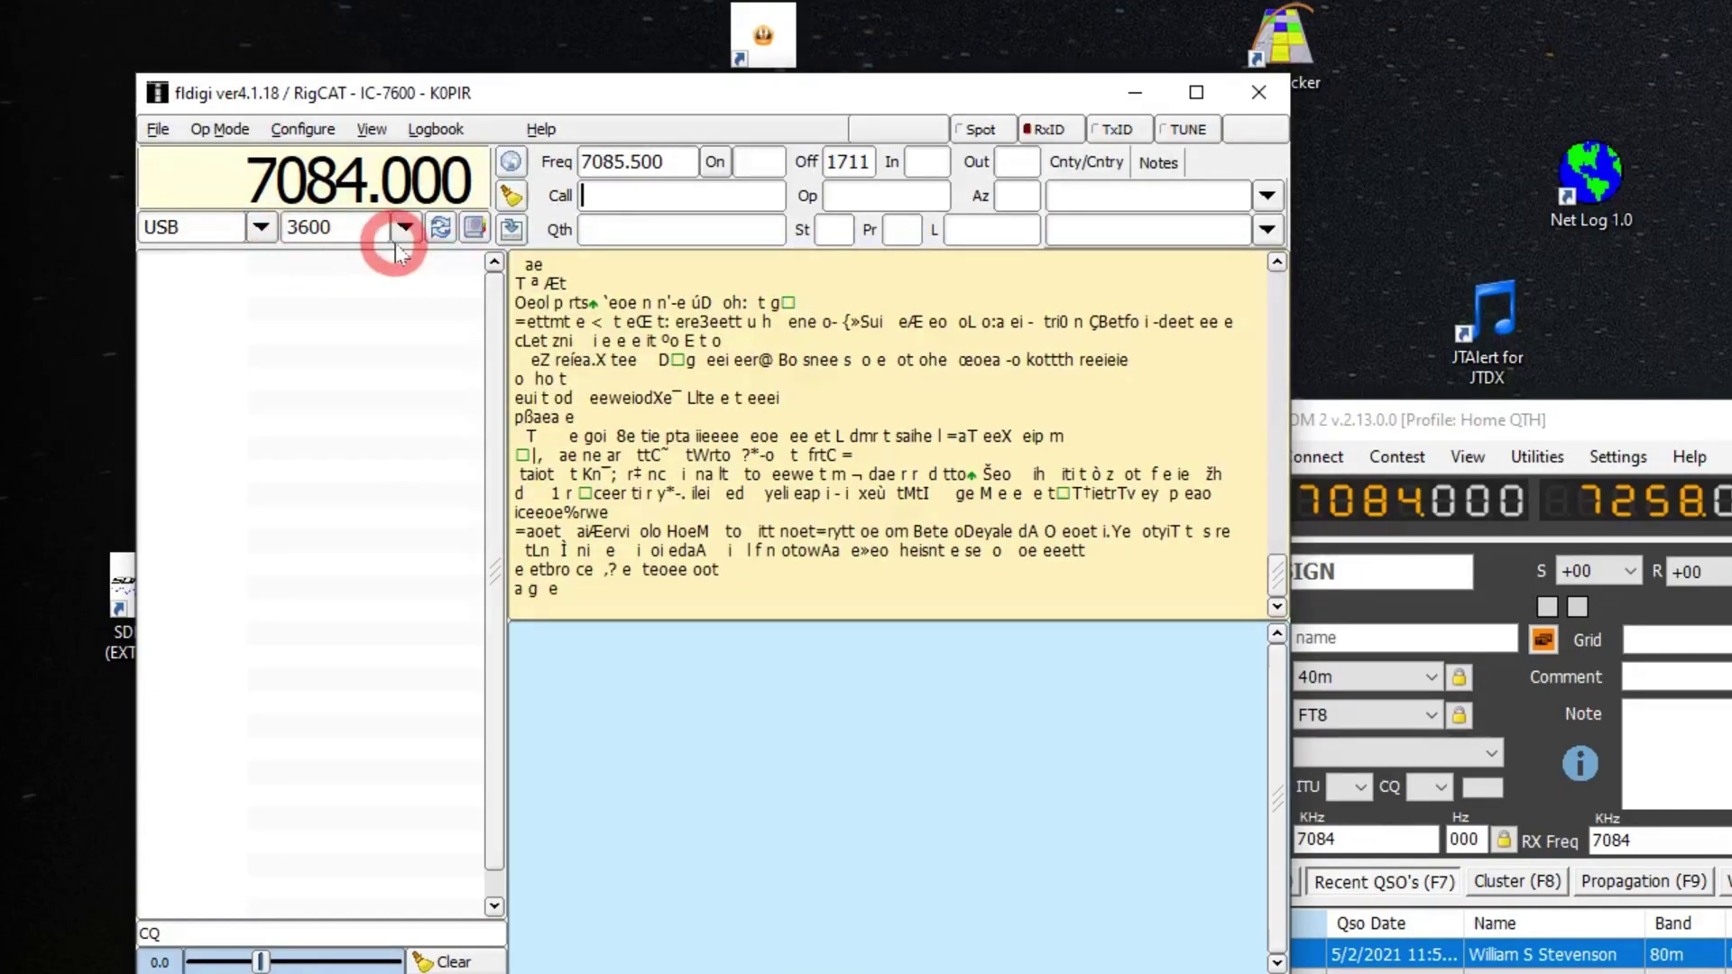
left_click(440, 230)
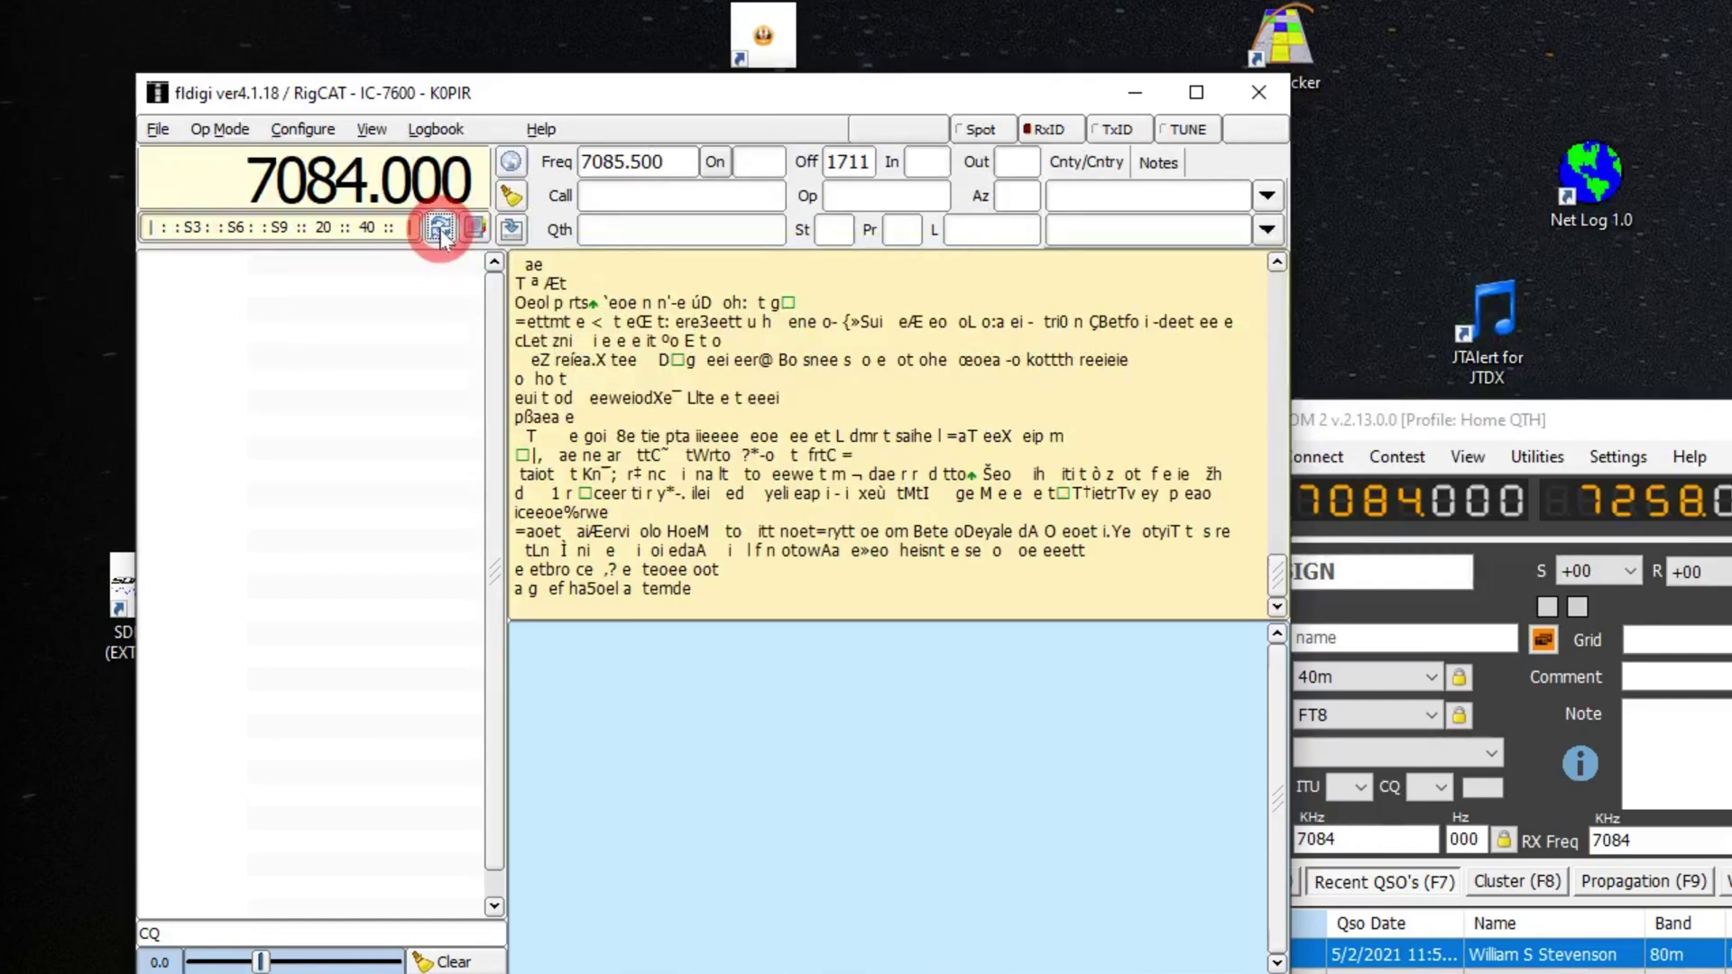
left_click(440, 231)
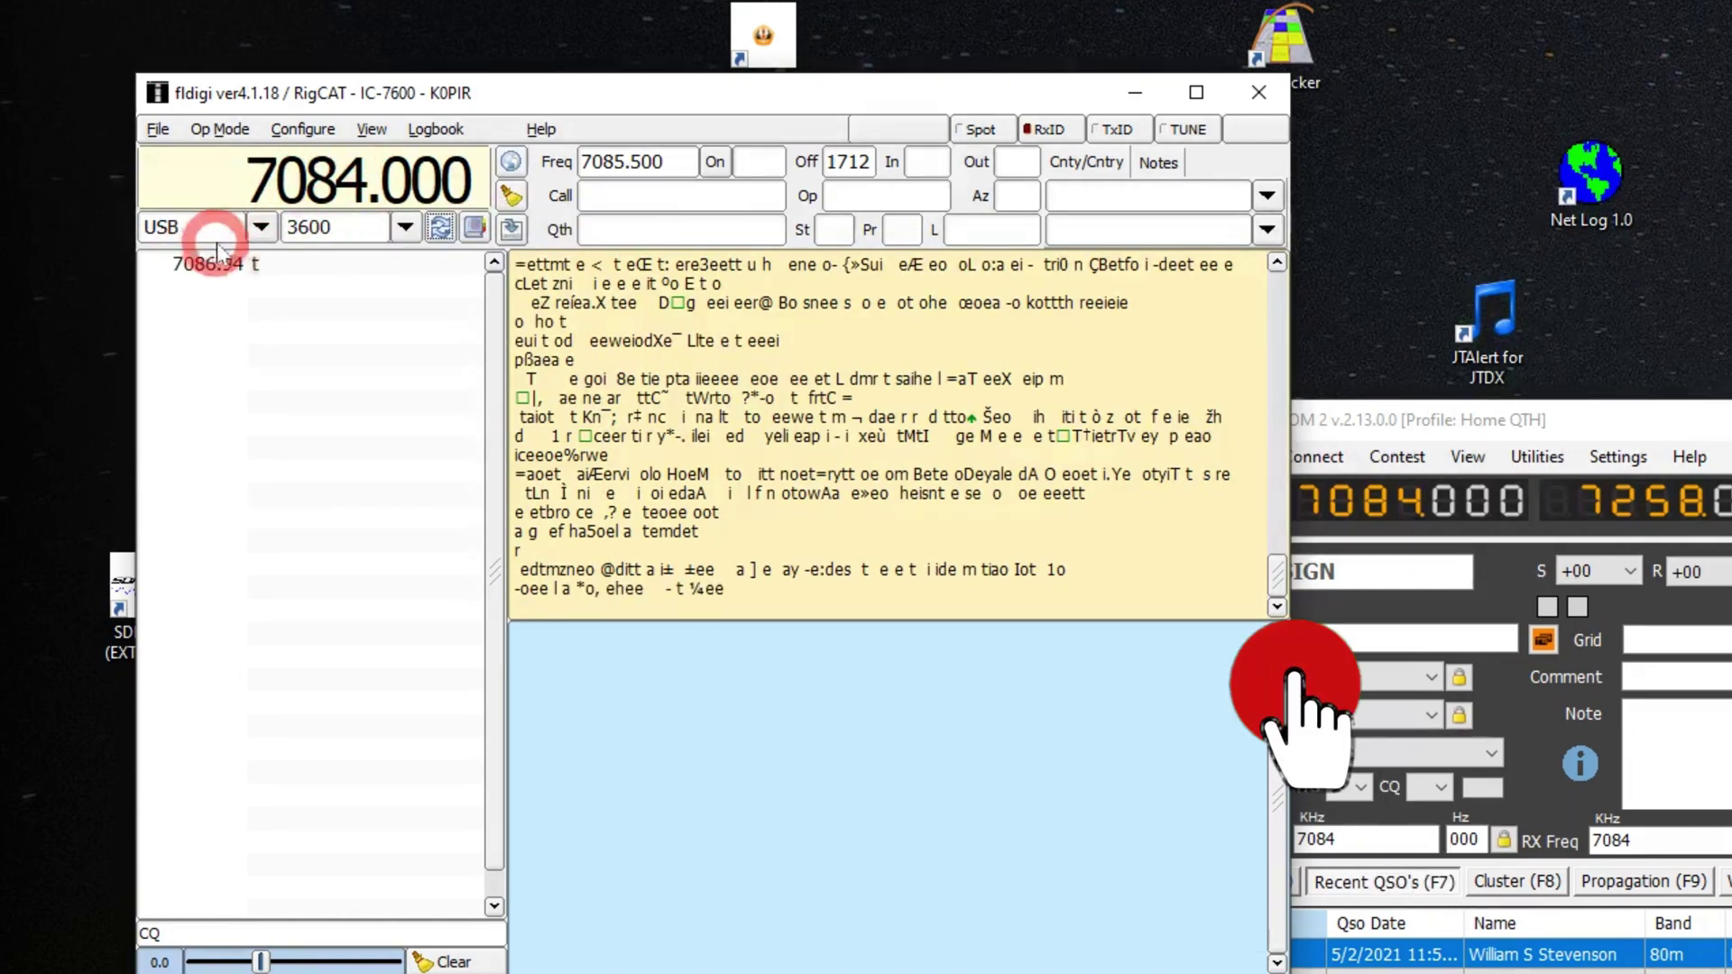
left_click(406, 229)
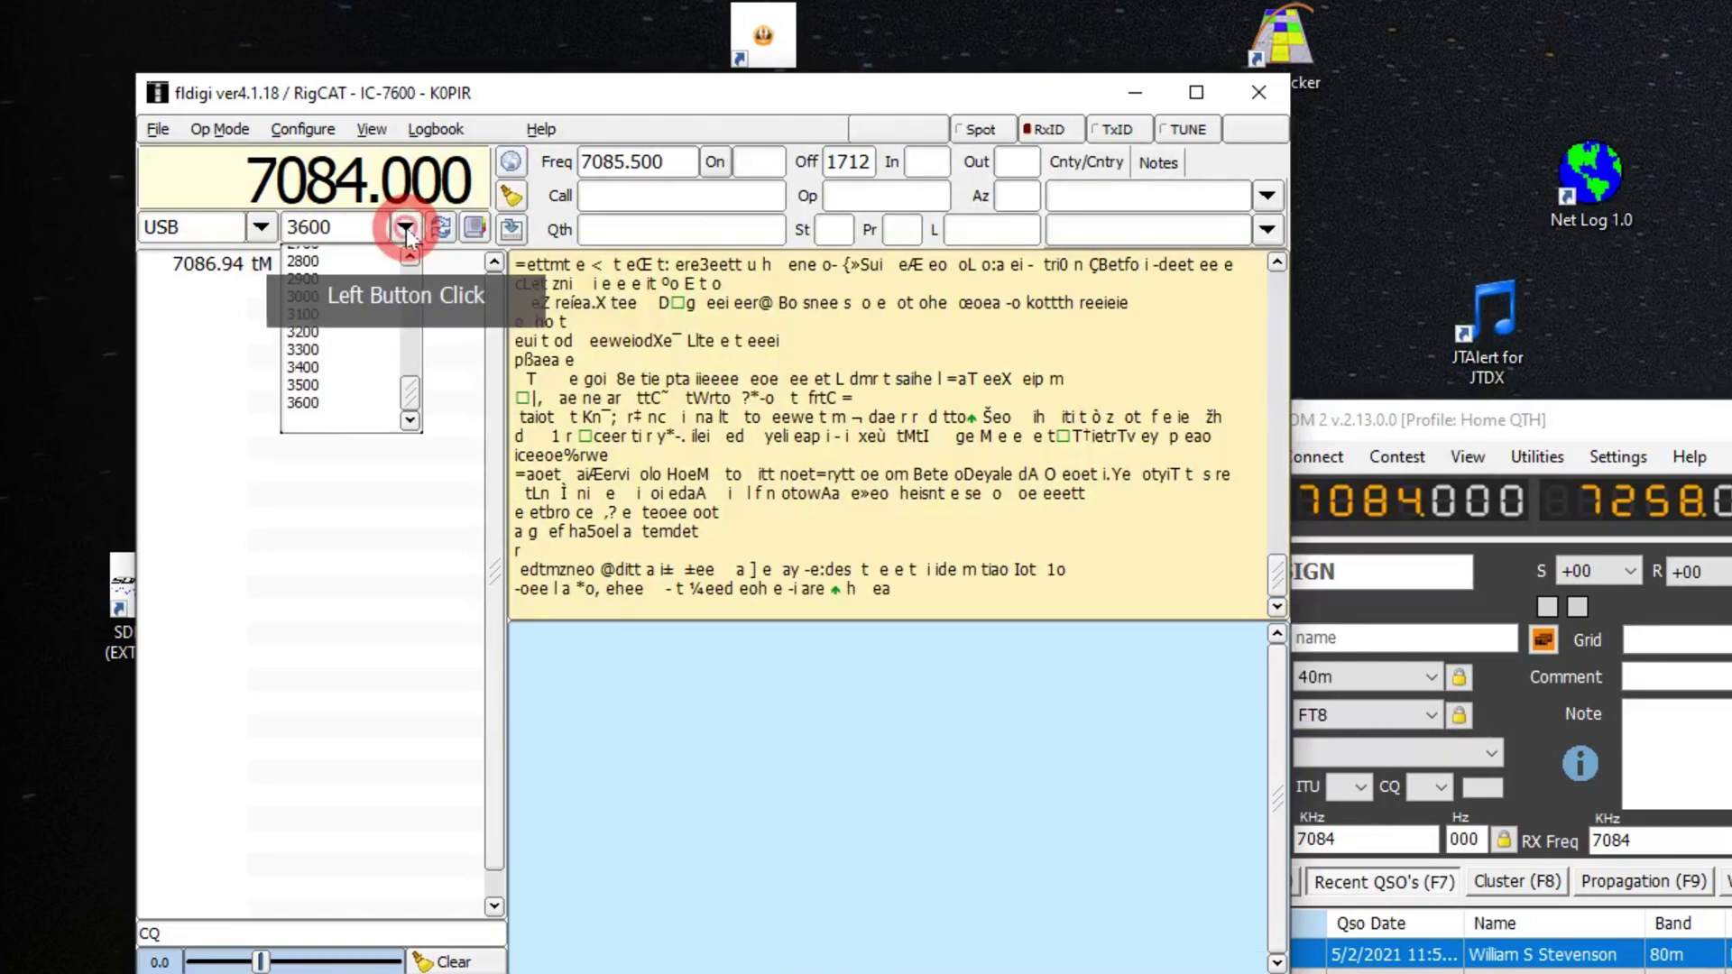
left_click(329, 261)
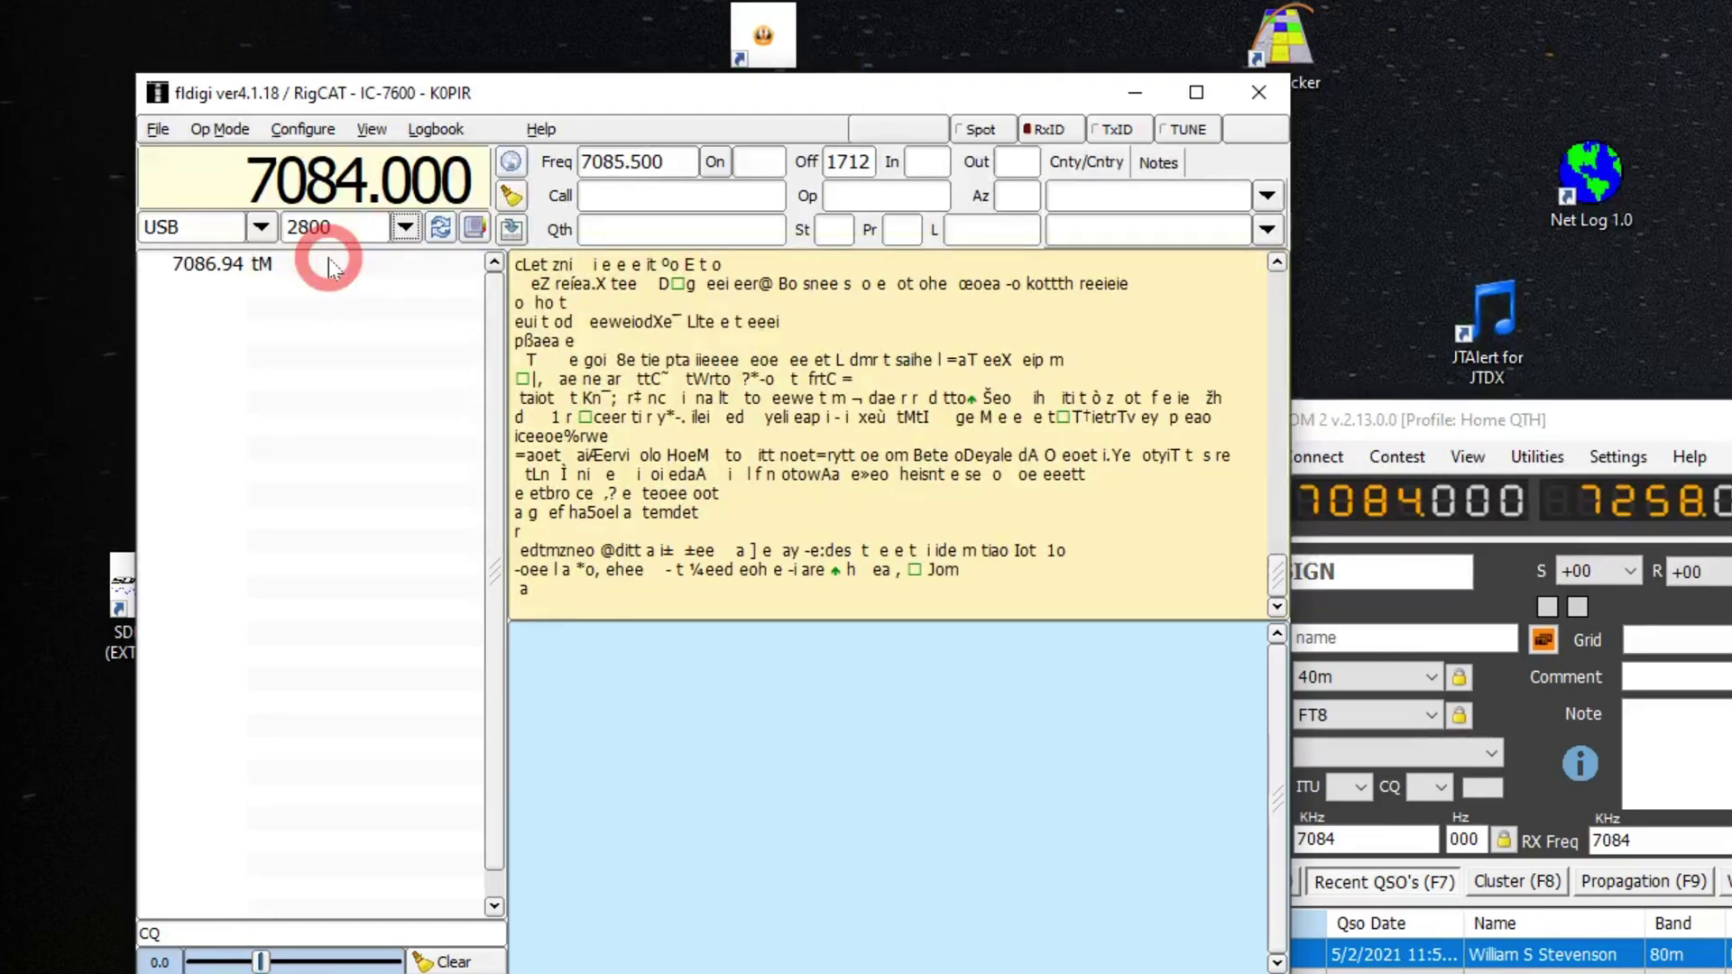
left_click(406, 230)
left_click(355, 427)
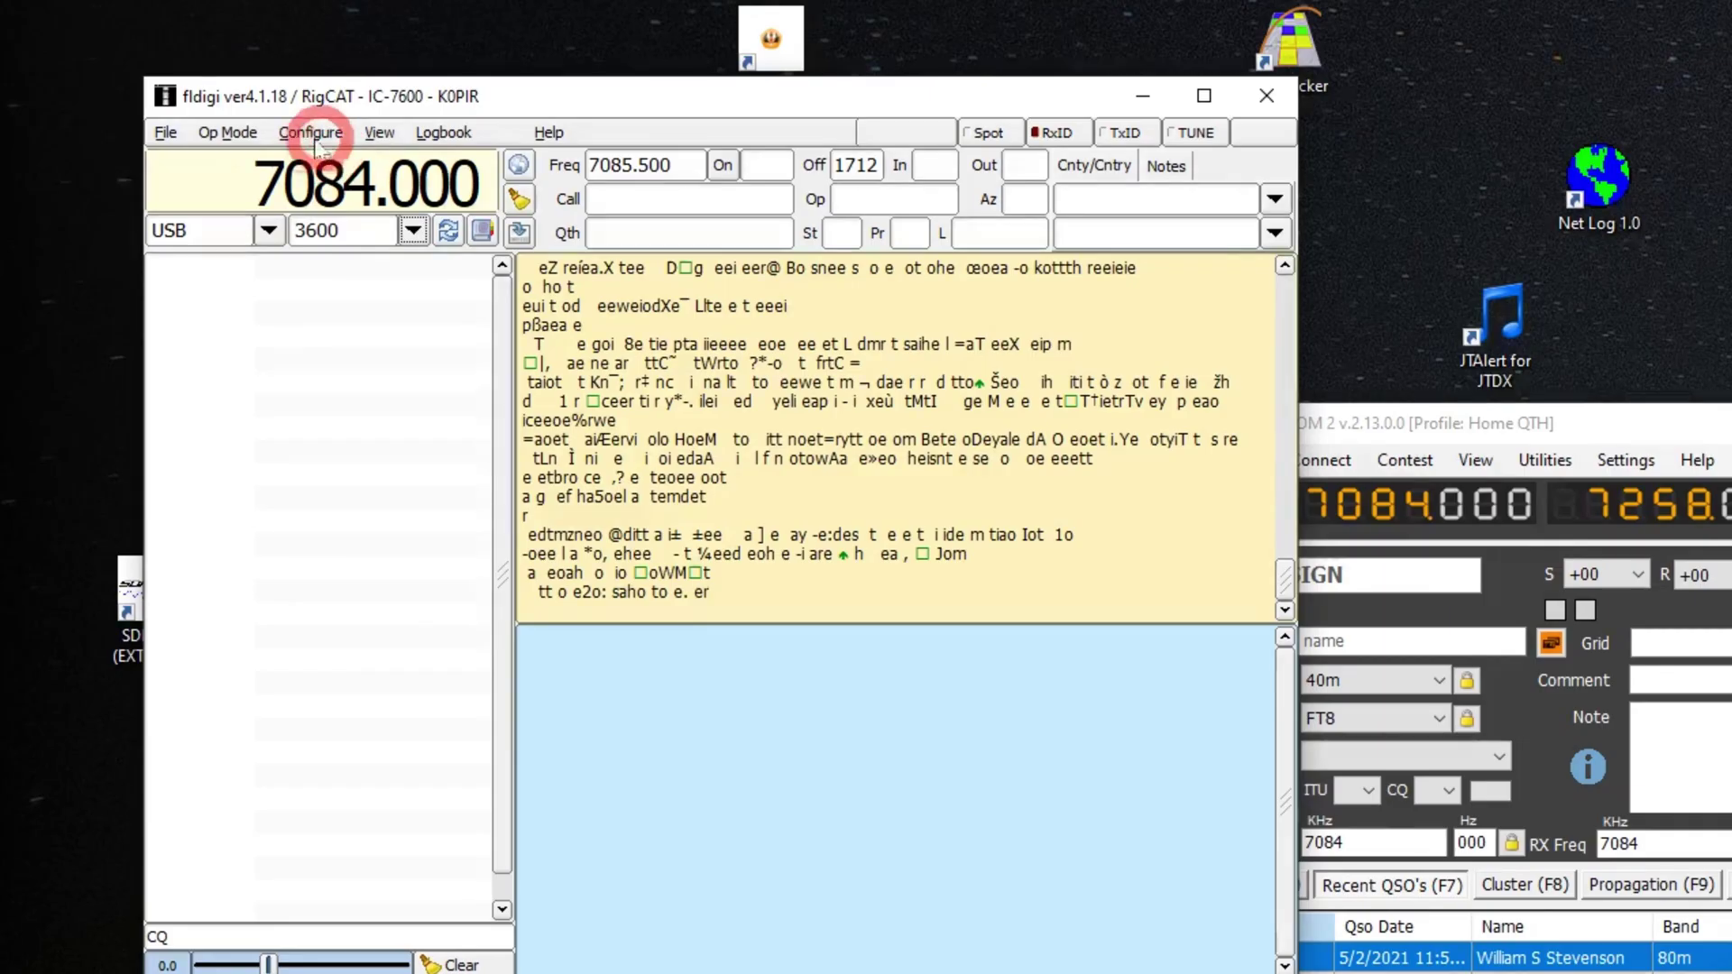
Choose RTTY-45 from fldigi's Op Mode > RTTY menu.
left_click(230, 132)
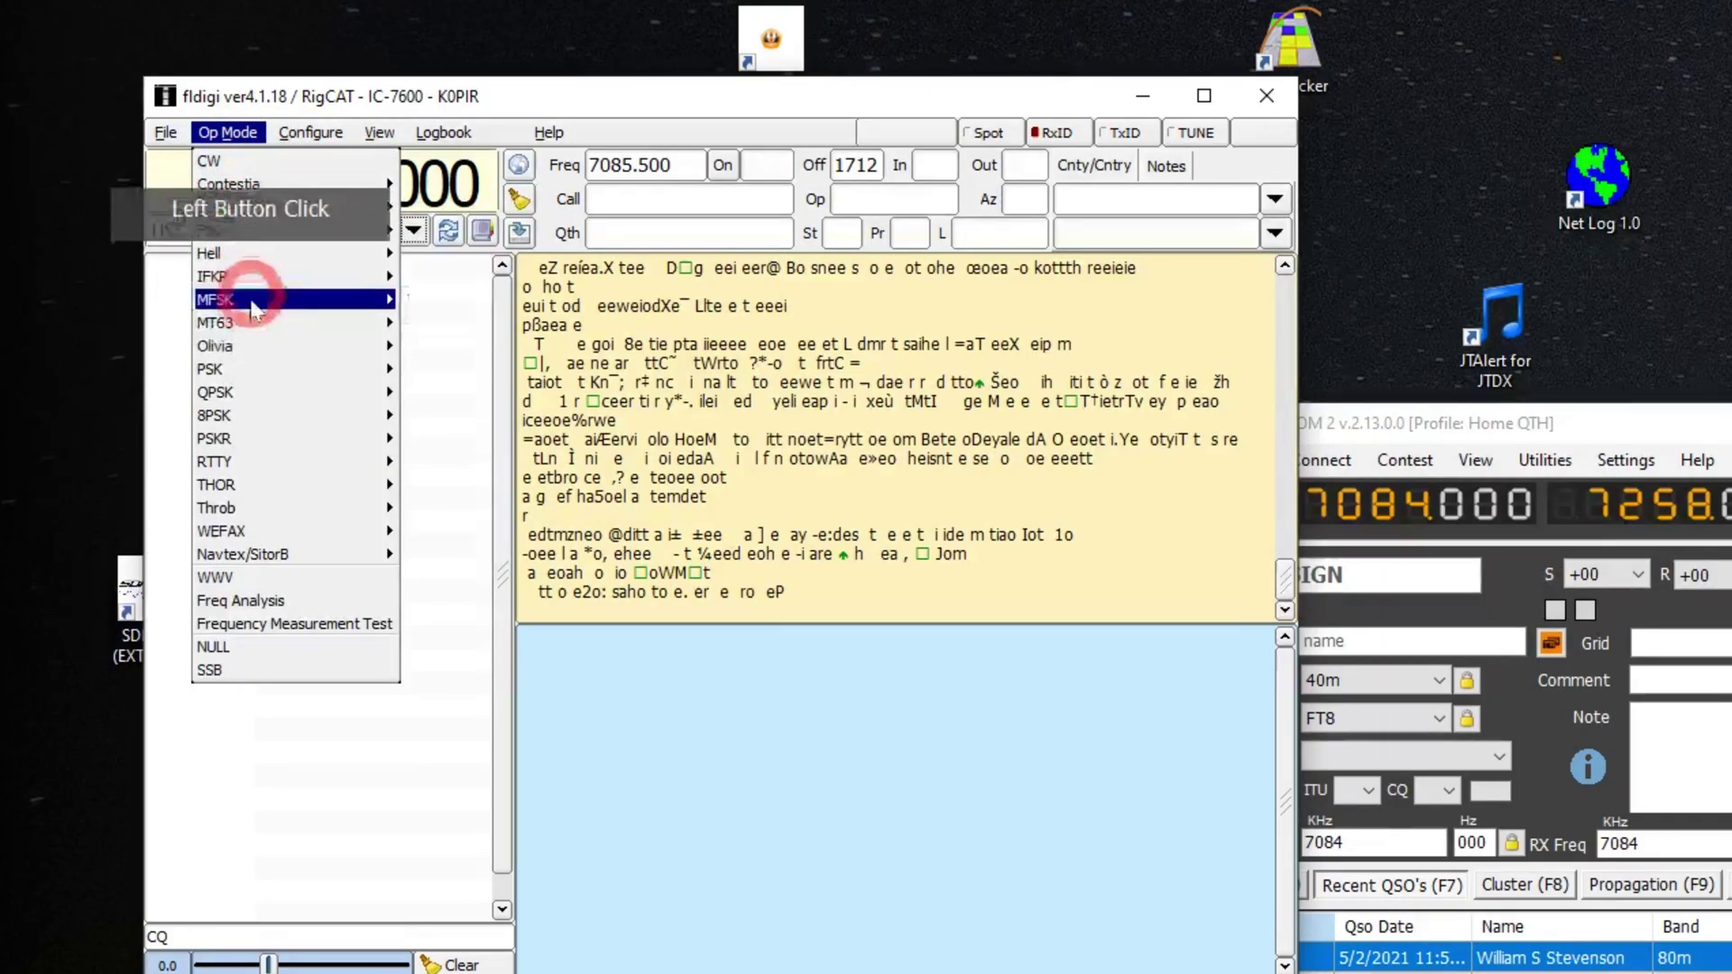
mouse_move(255, 442)
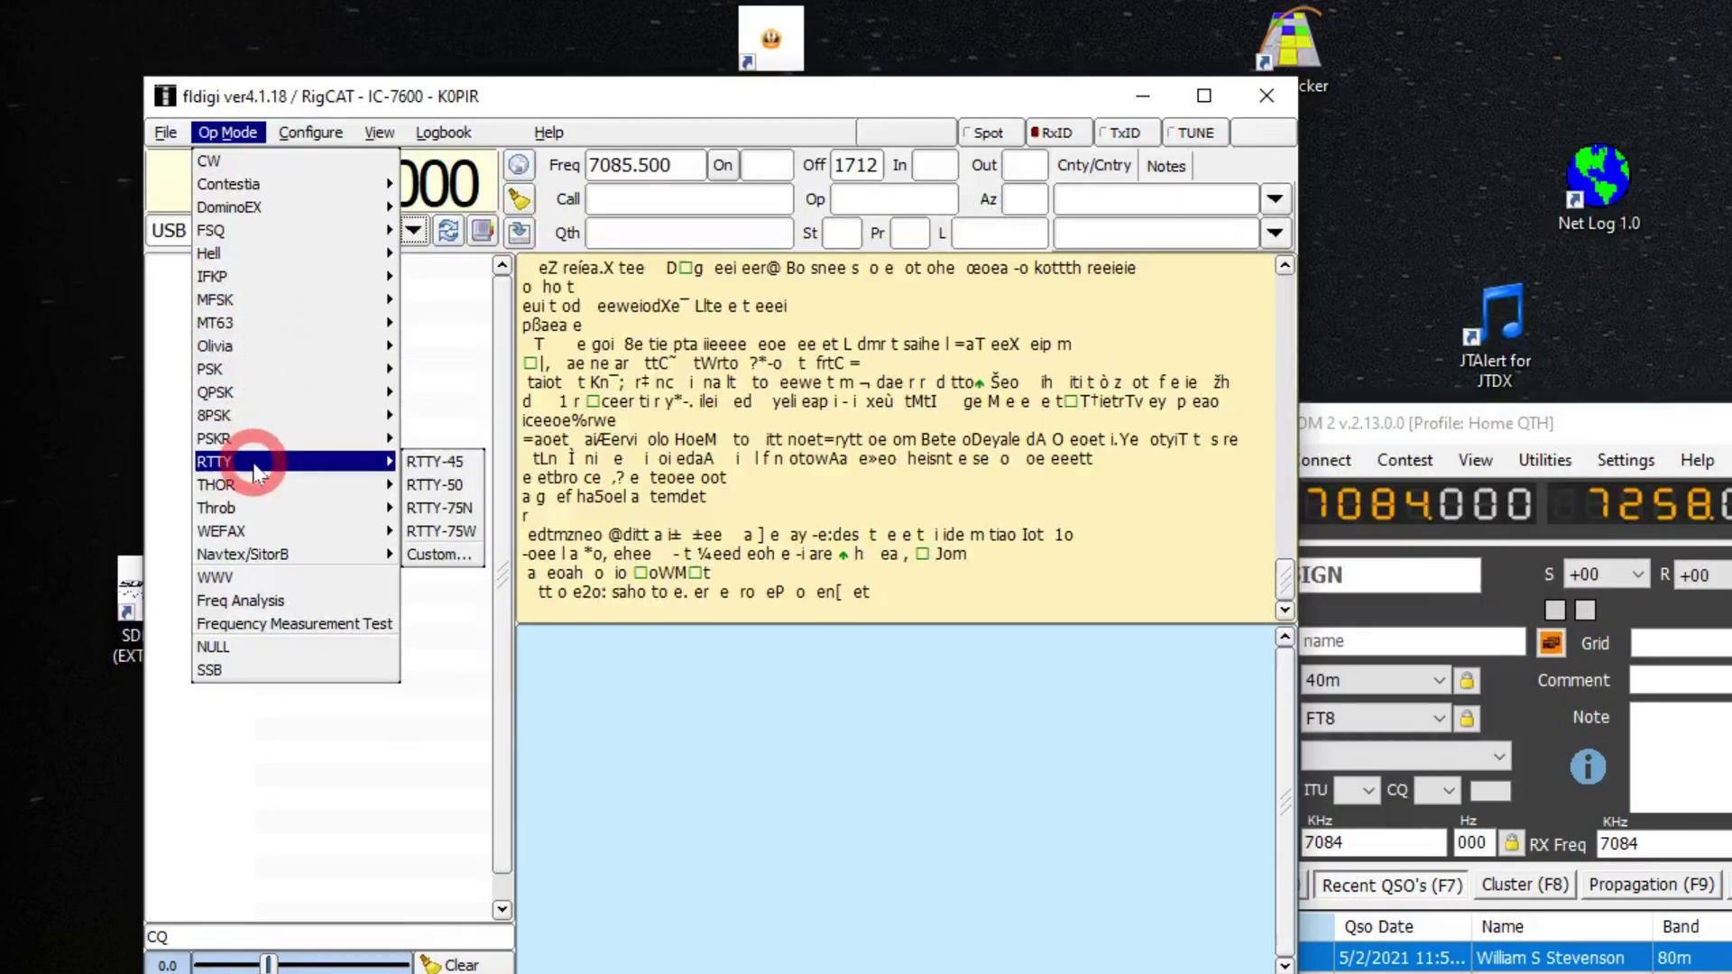
left_click(433, 463)
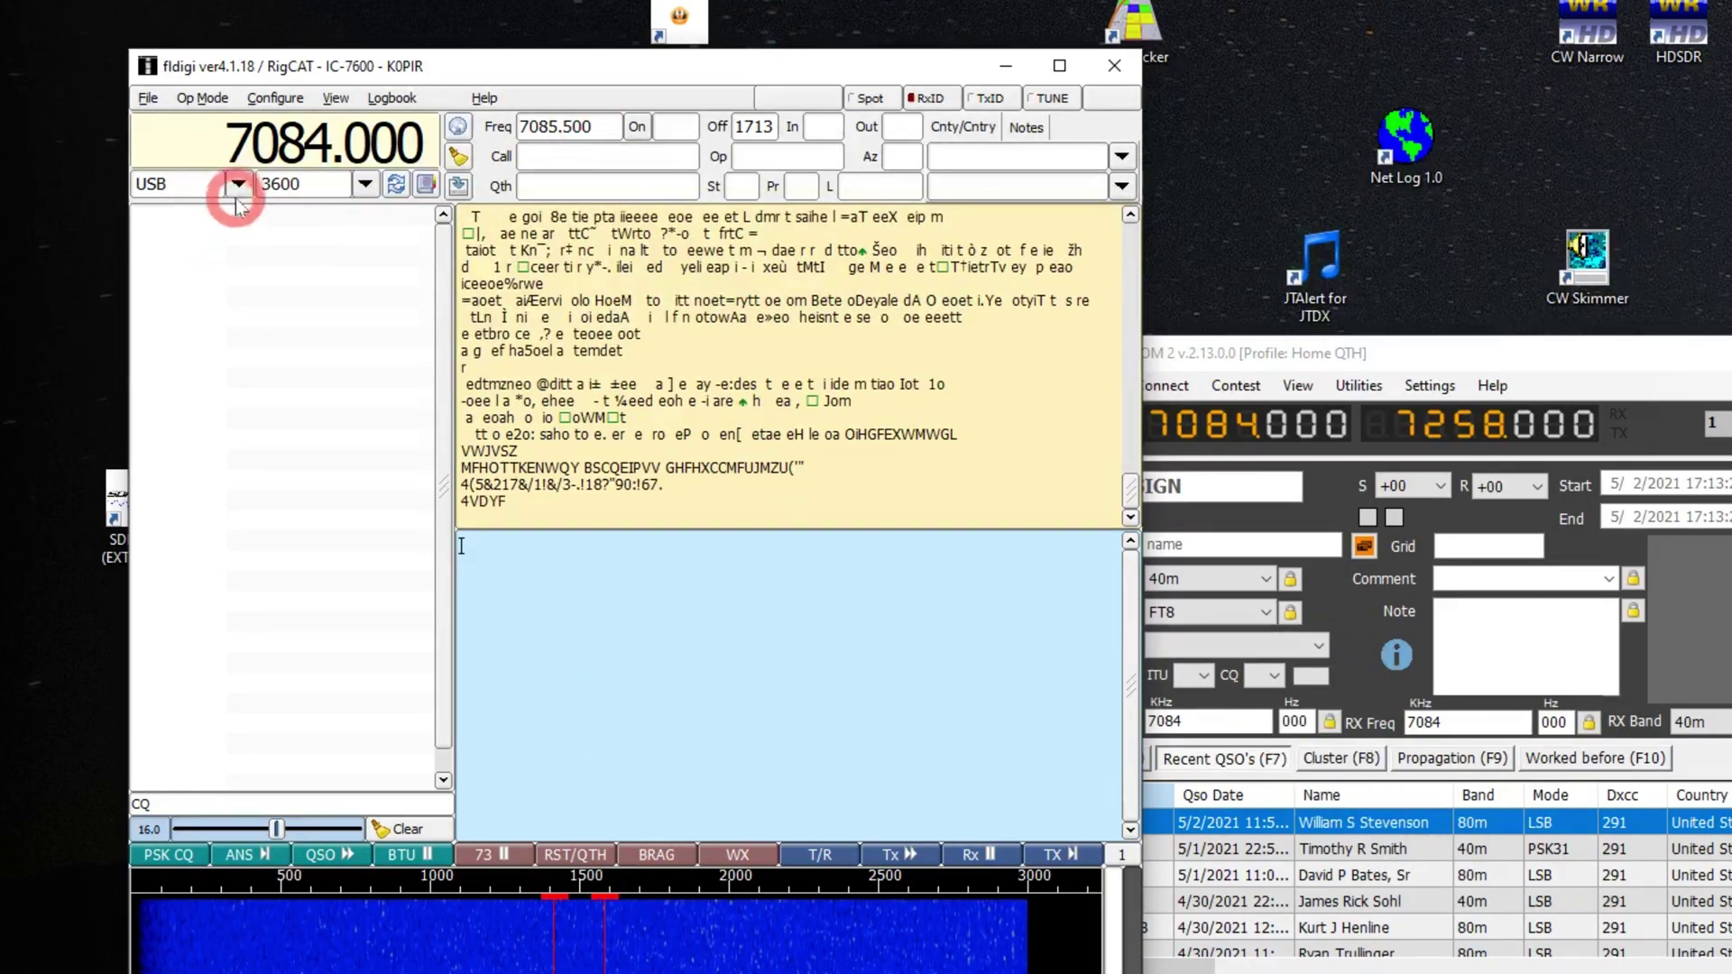
Switch the rig to LSB and back to USB, then drop the viewer squelch from 16.0 to 6.4.
left_click(238, 184)
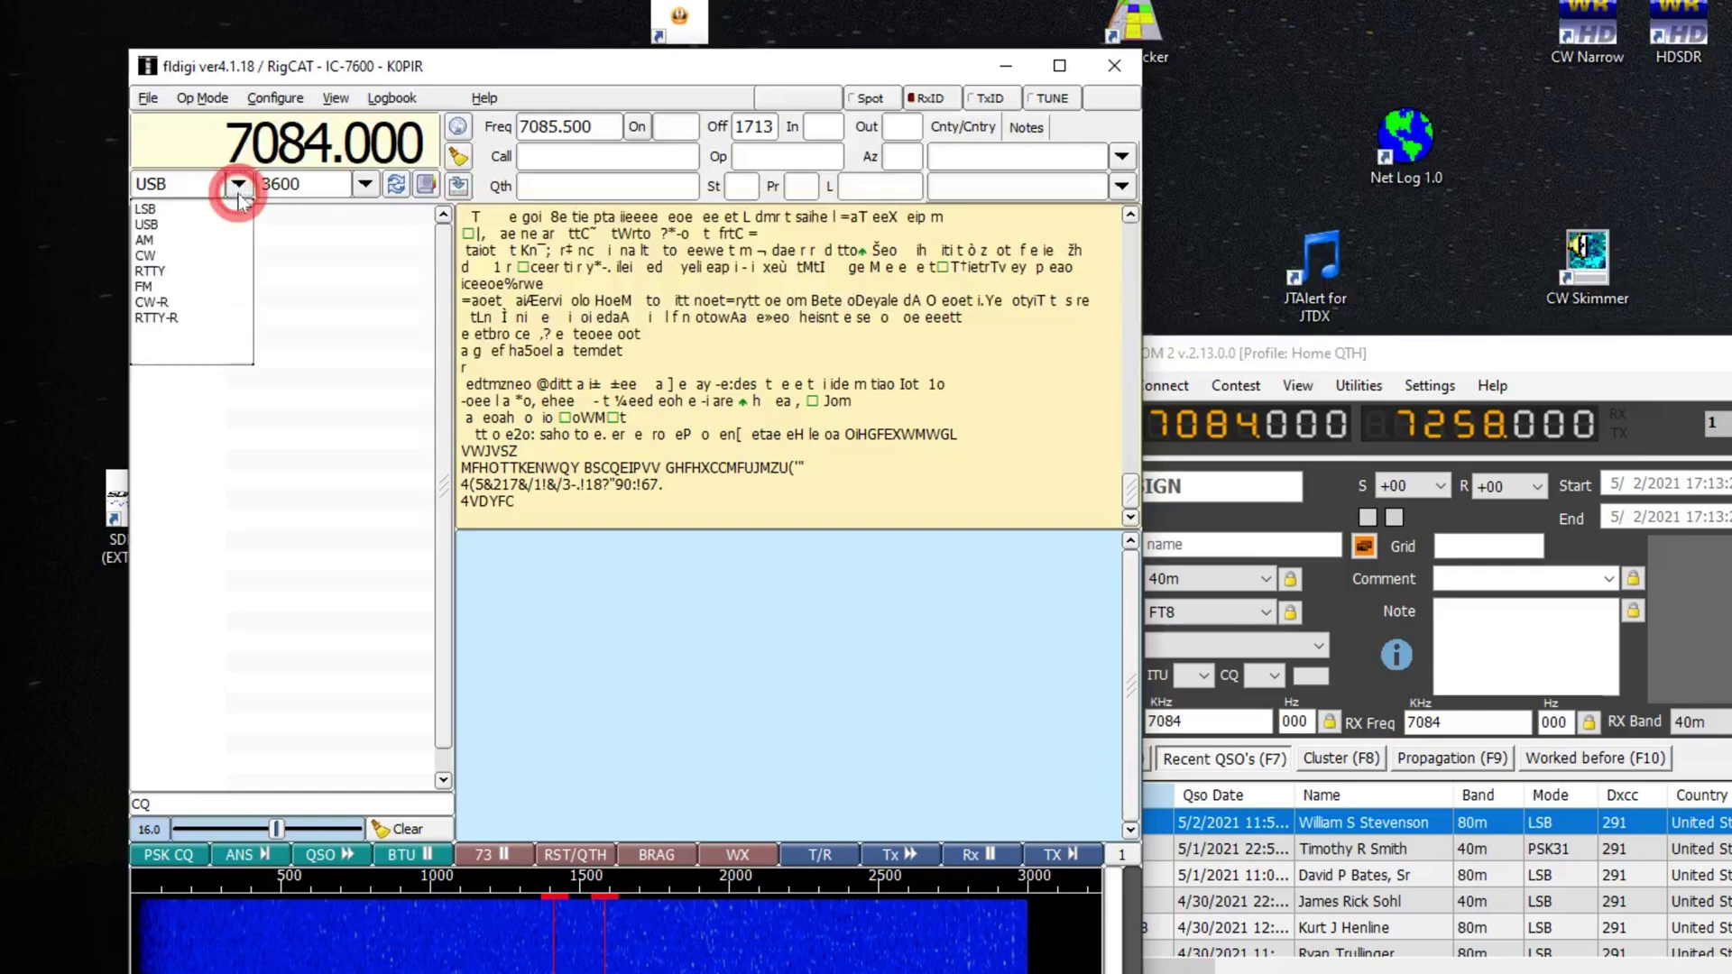
left_click(145, 209)
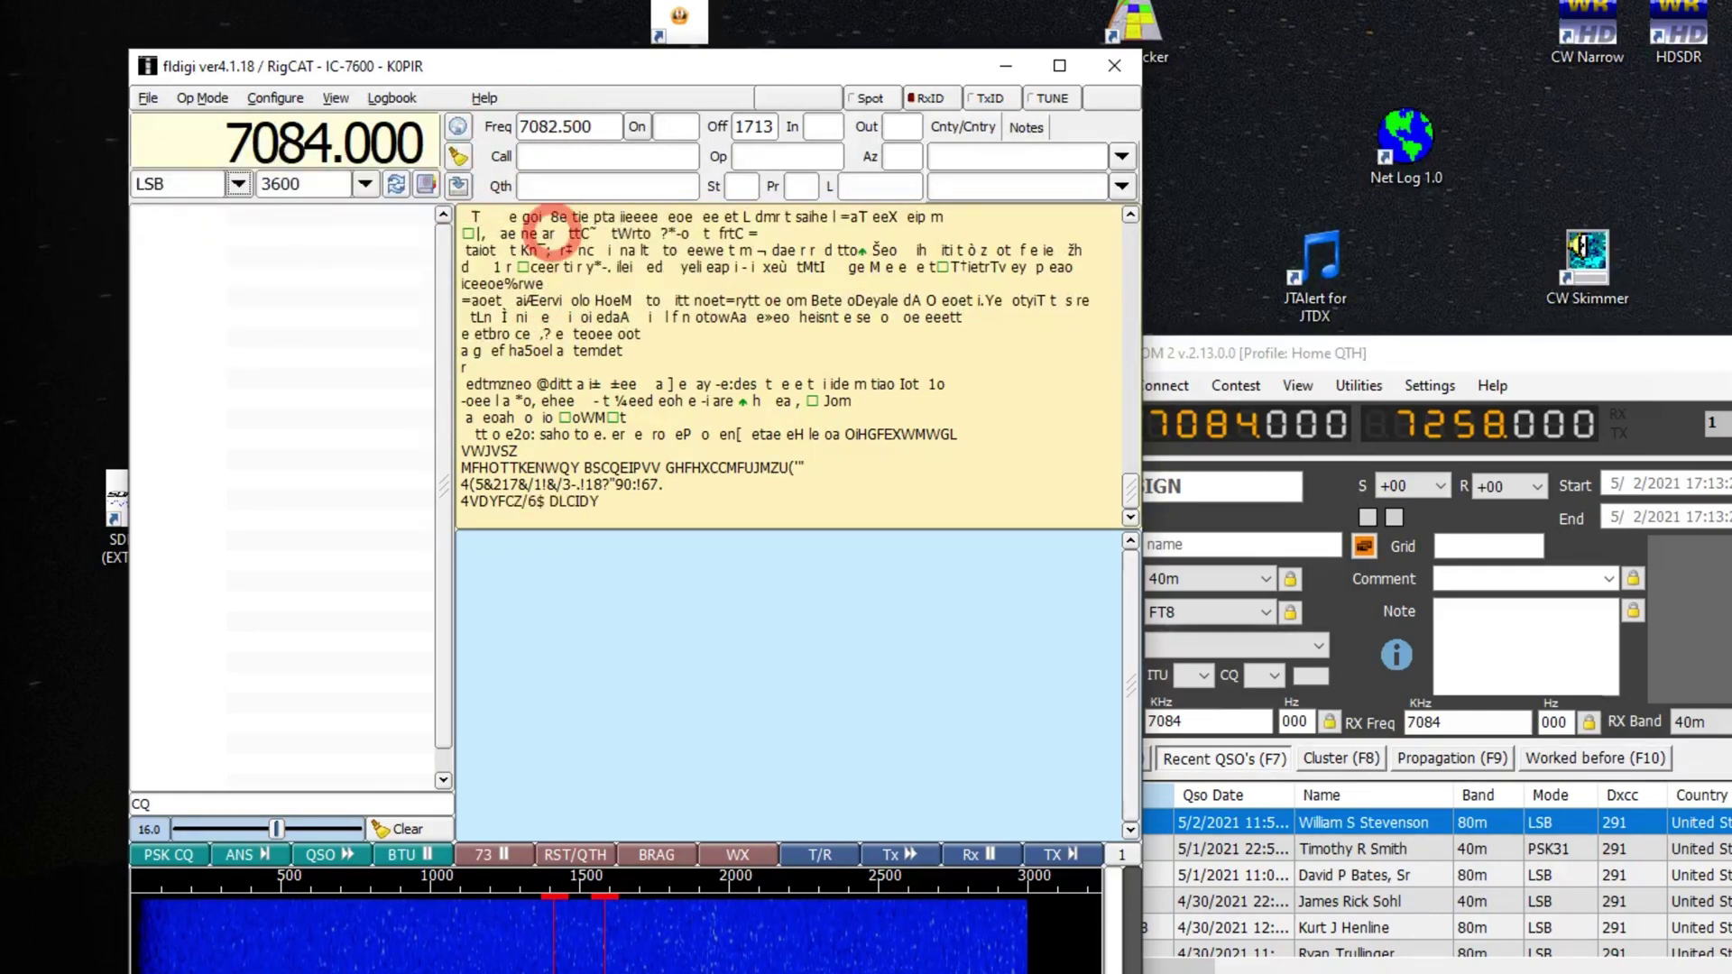
left_click(502, 944)
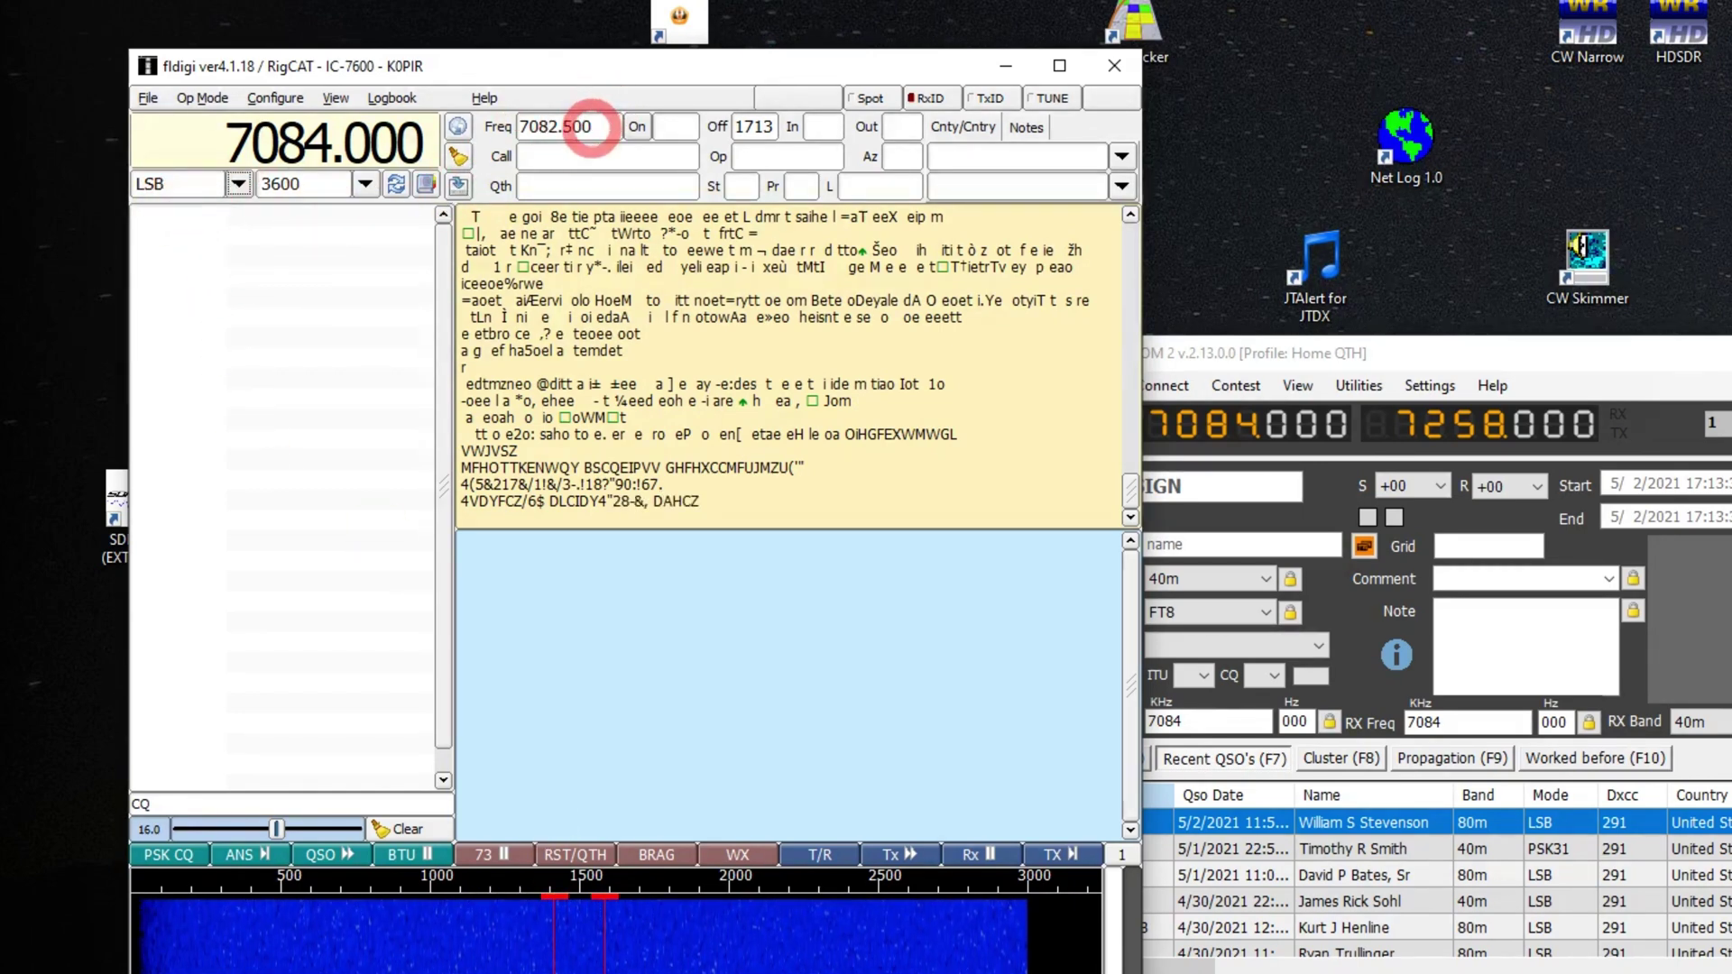
left_click(239, 184)
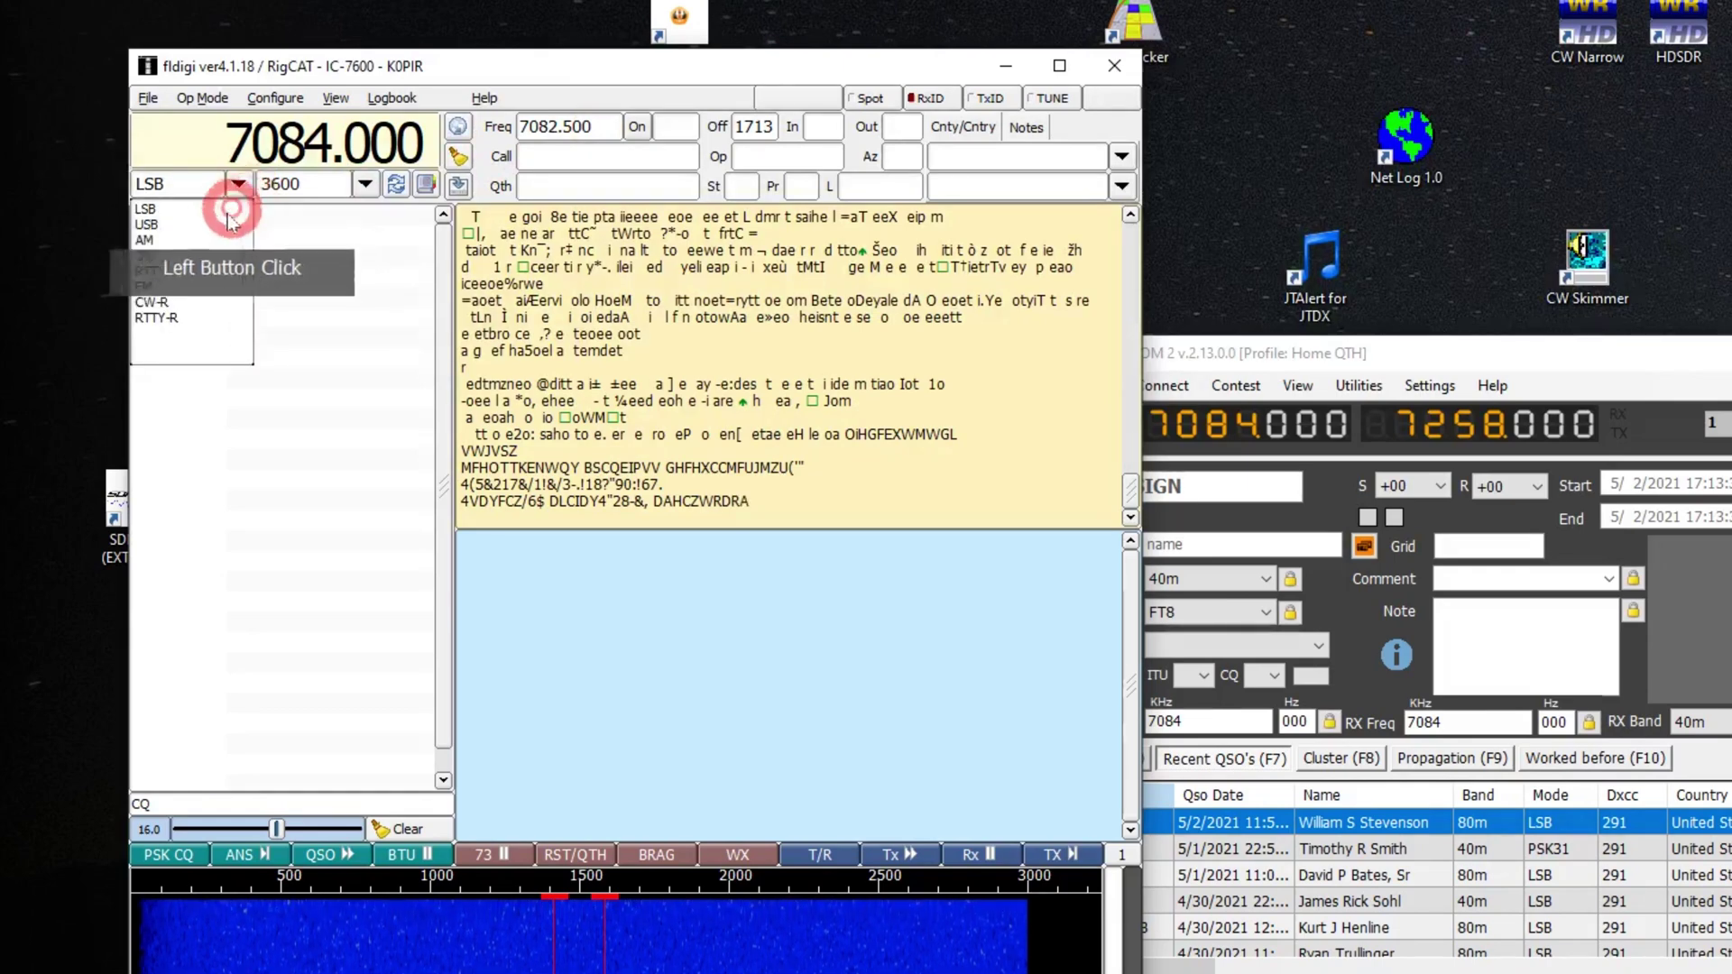
left_click(147, 224)
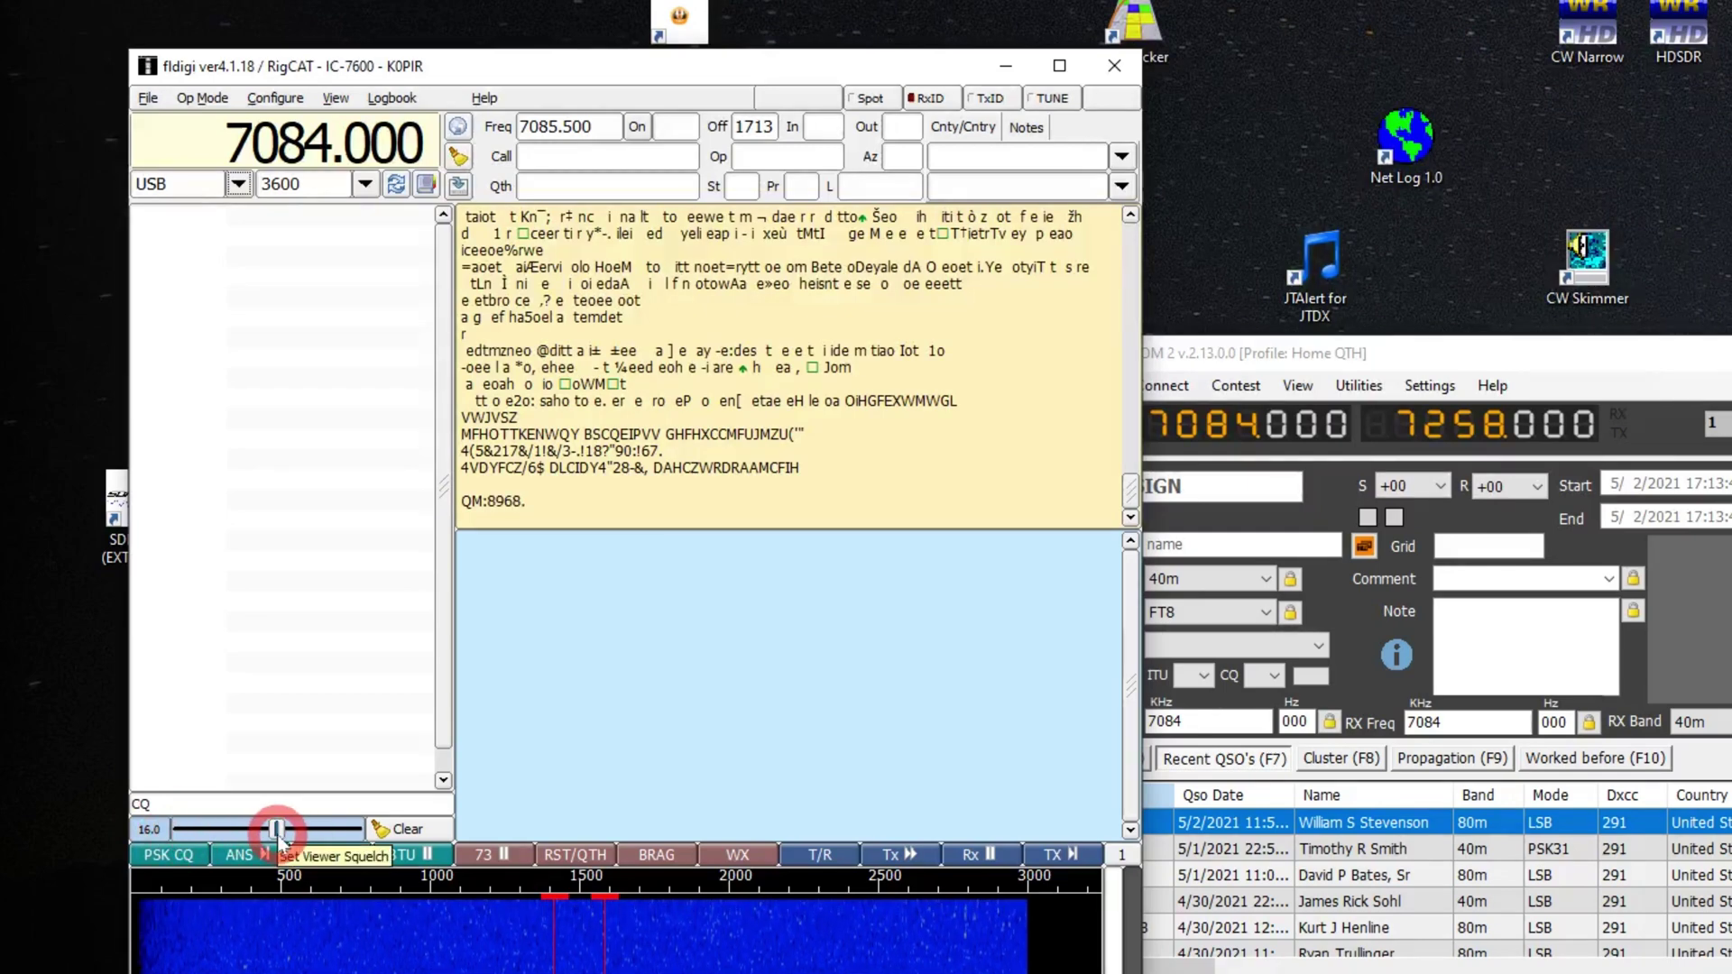
left_click_drag(276, 829, 235, 831)
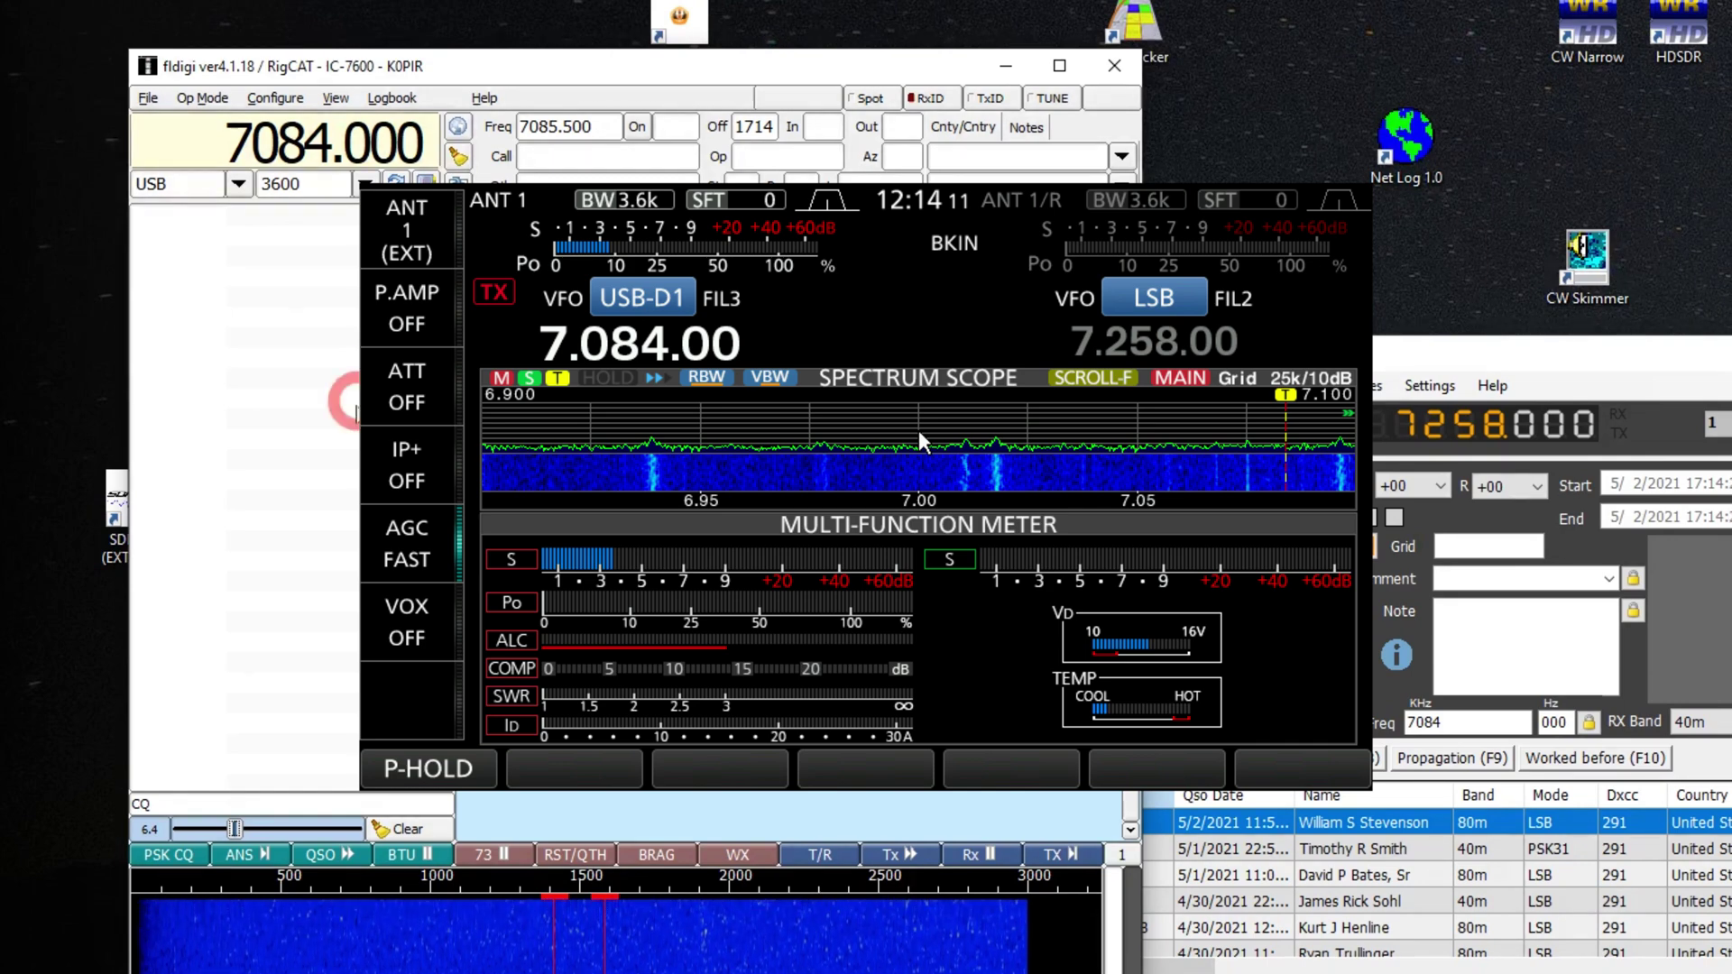
Raise Log4OM over the IC-7600 display and bring fldigi to the front, shifted up-left.
left_click_drag(1565, 355, 1546, 340)
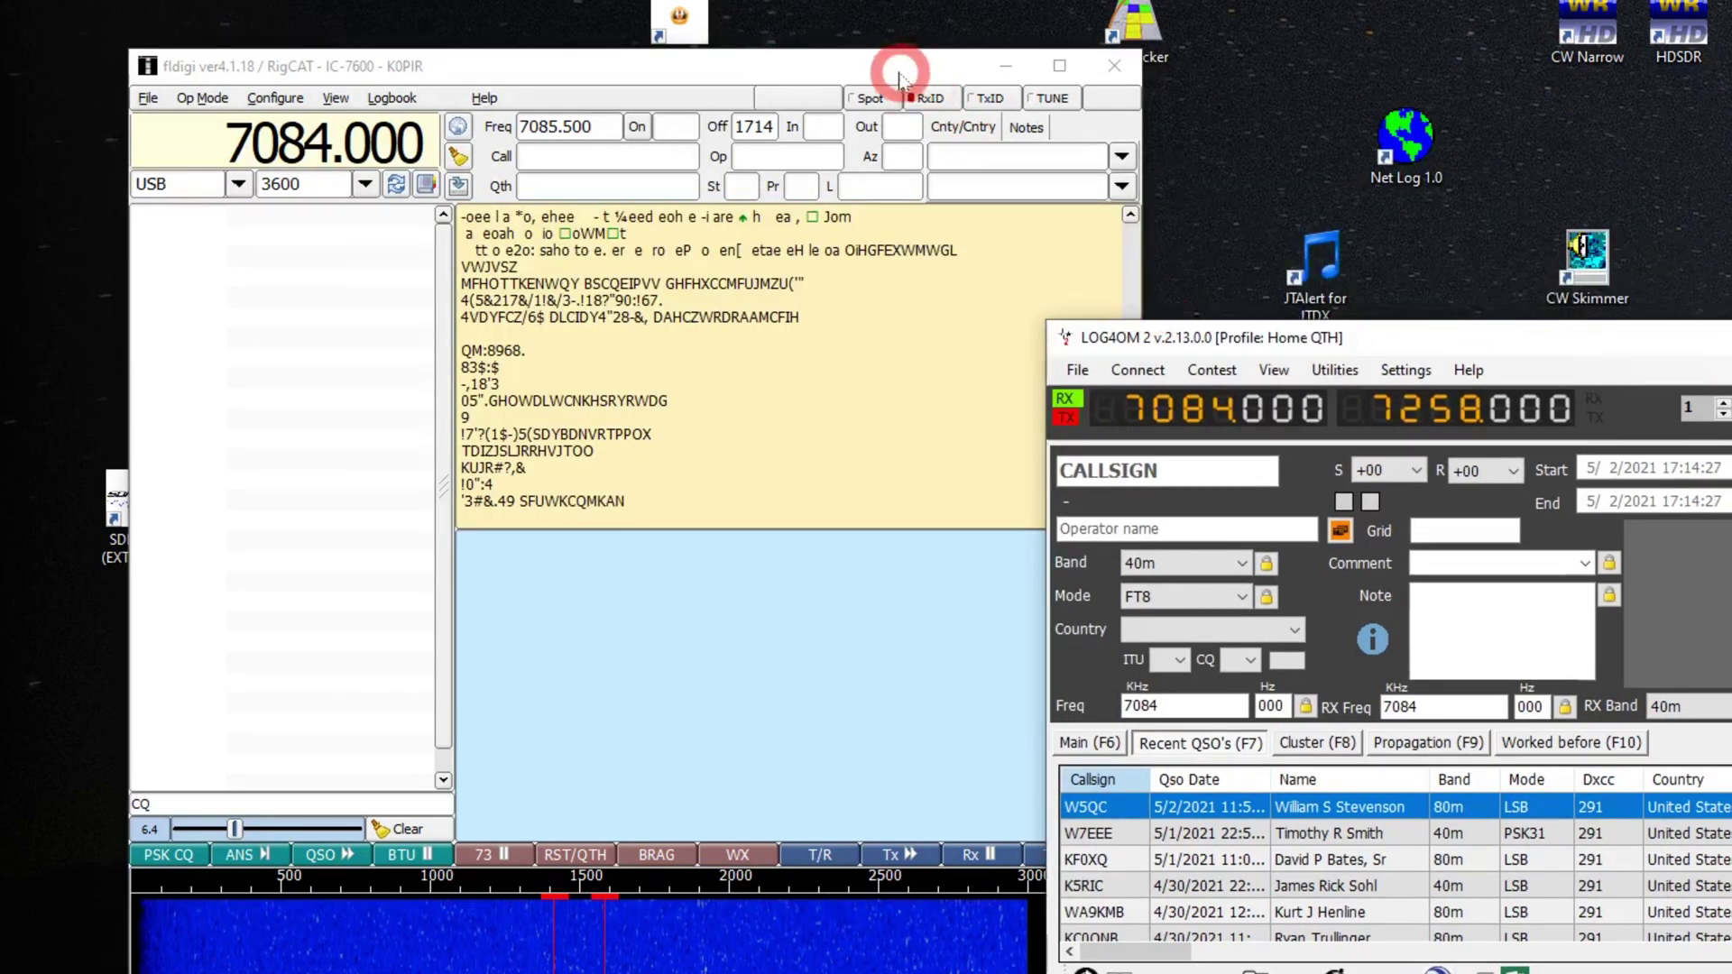
left_click_drag(893, 69, 879, 64)
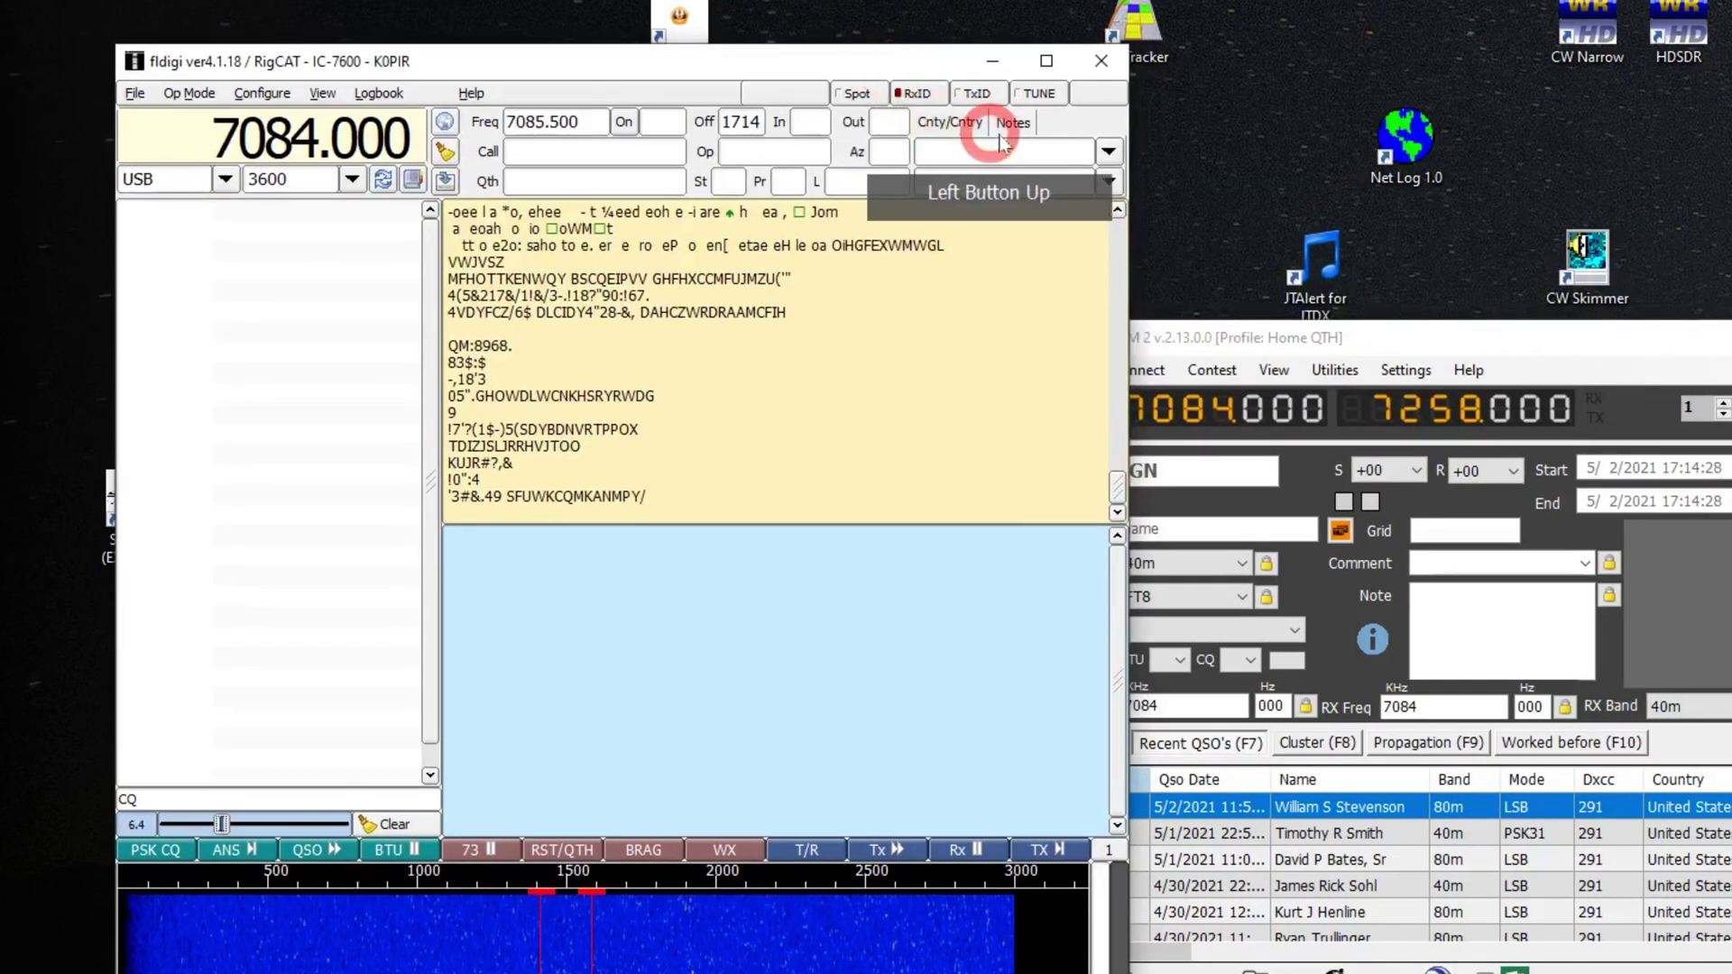
Key the TUNE carrier on 7.084 MHz USB briefly while checking ALC, then unkey.
left_click(1038, 97)
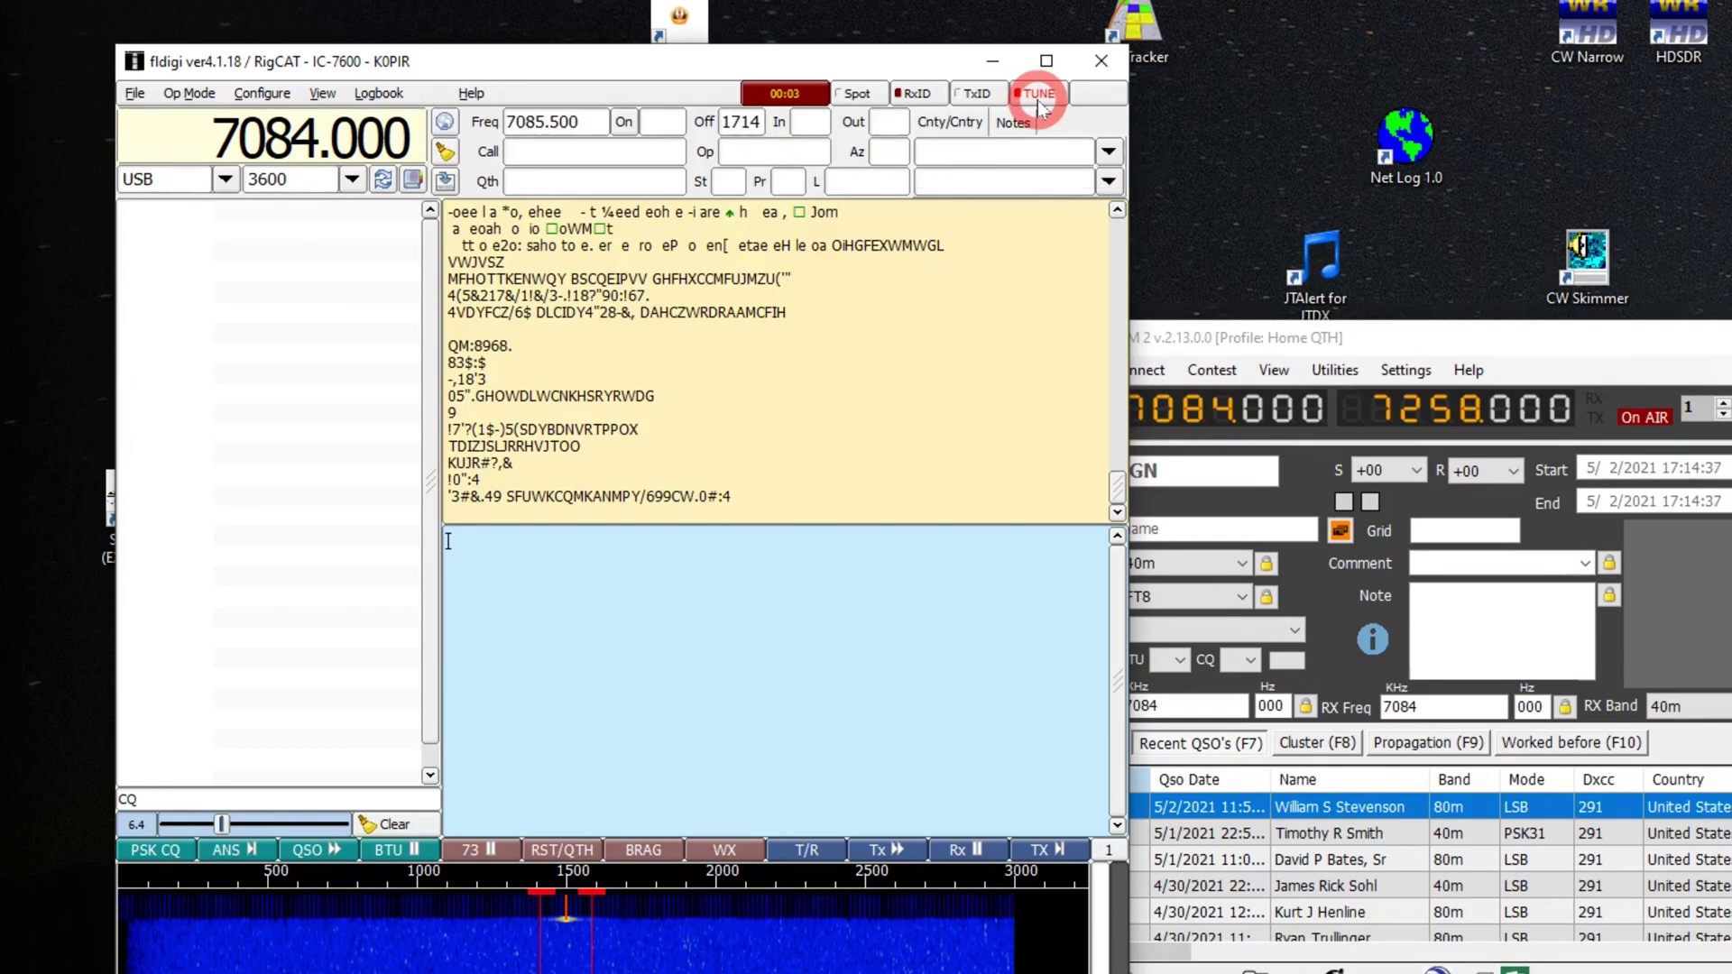
left_click(1038, 99)
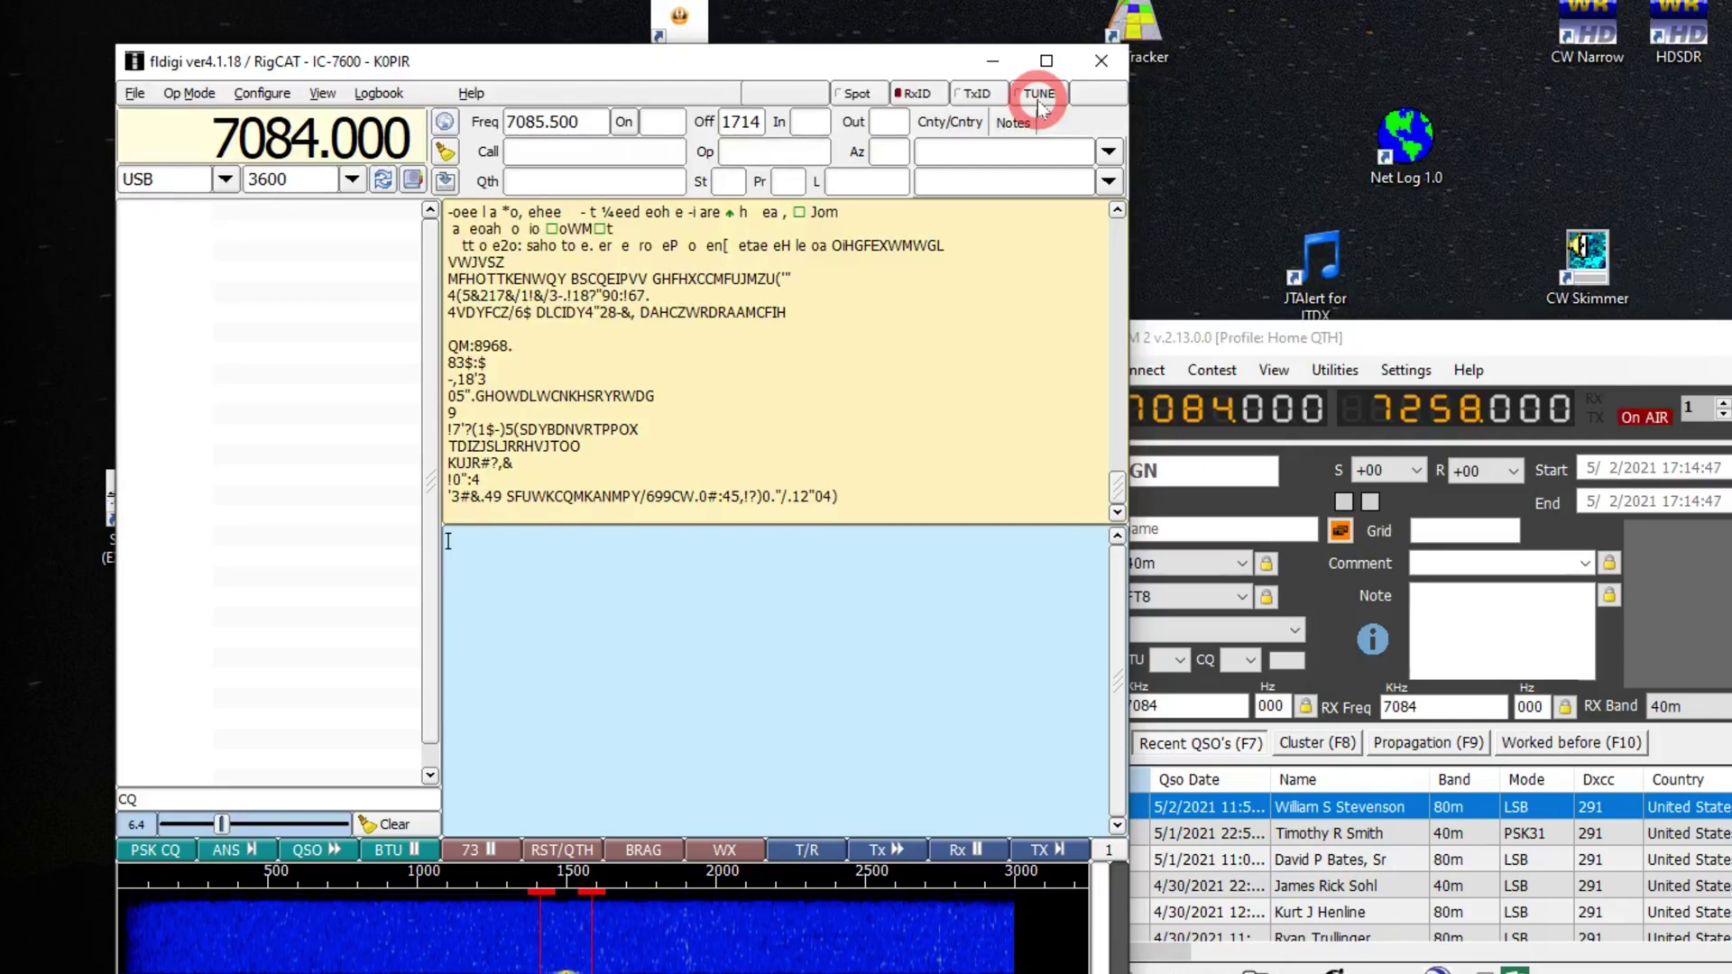
left_click(1060, 107)
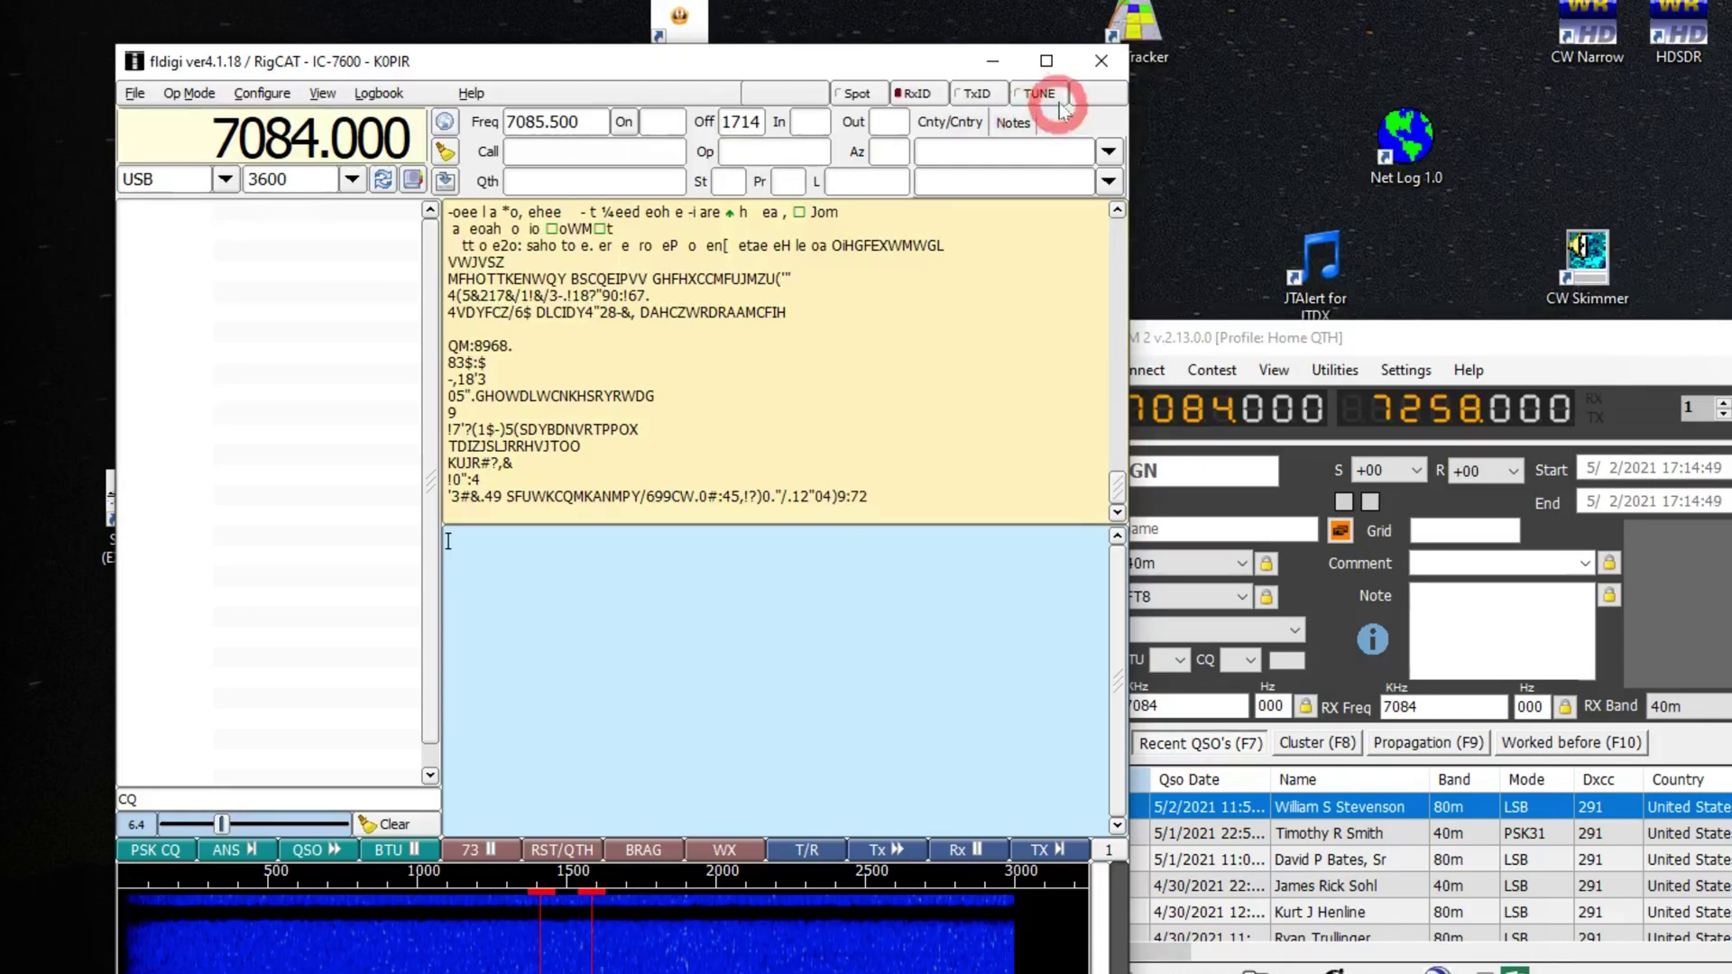
left_click(1046, 94)
left_click(1115, 211)
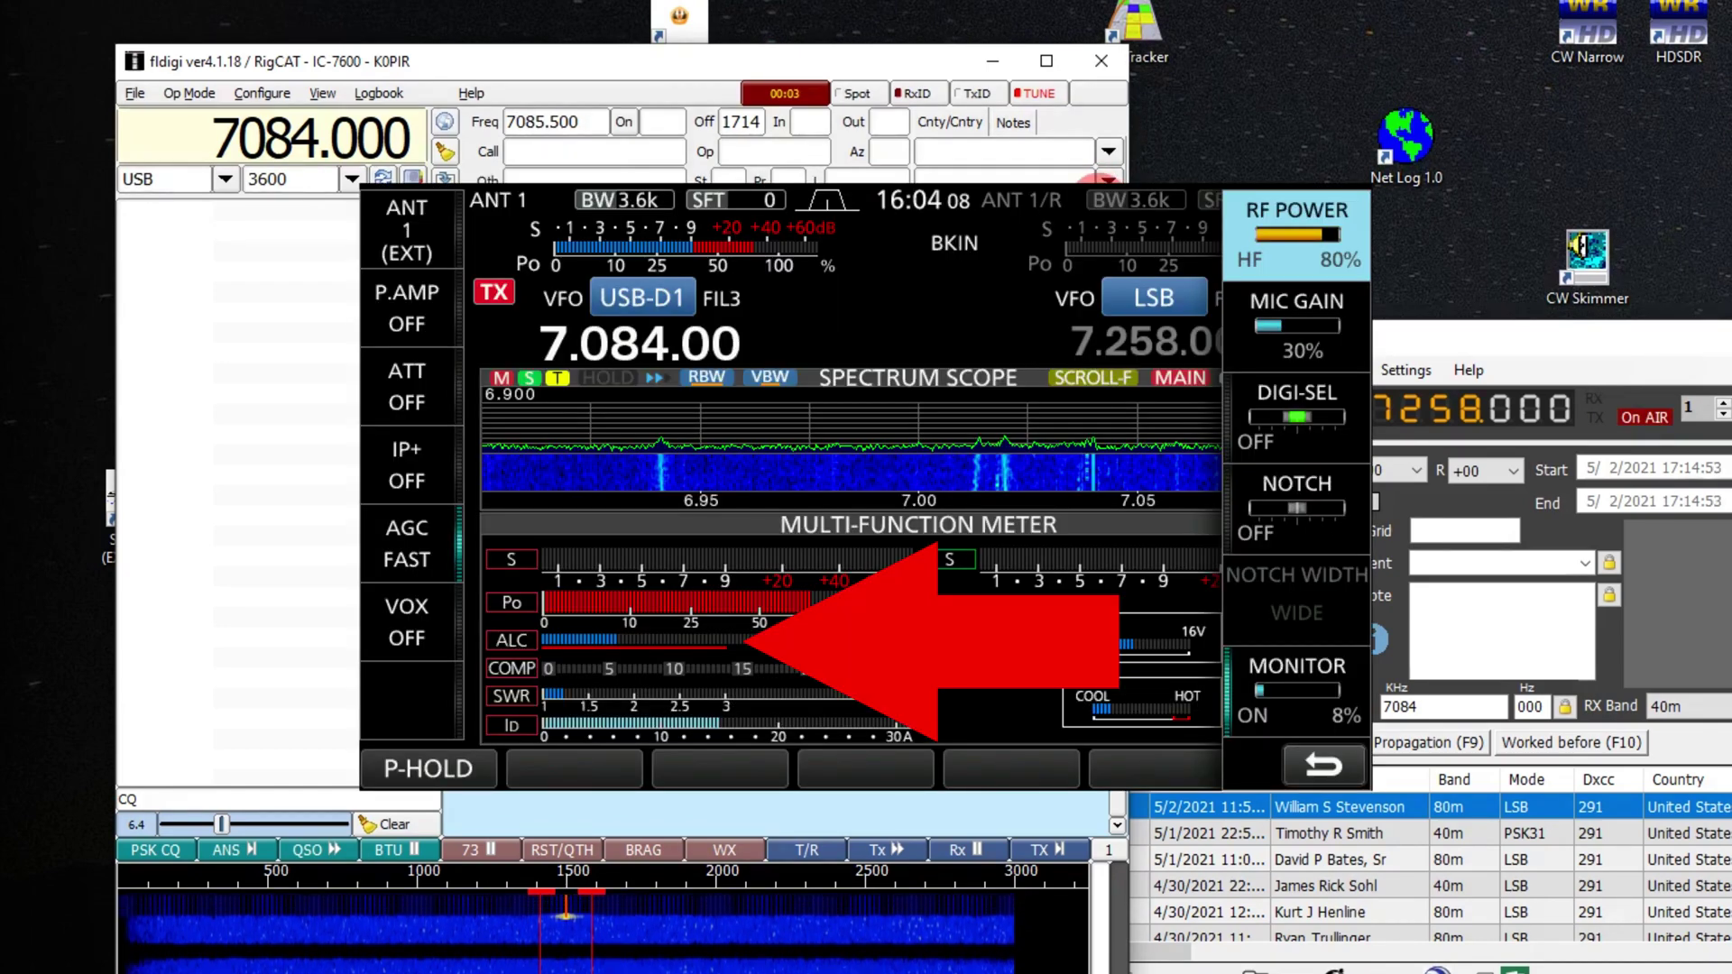
left_click(1089, 176)
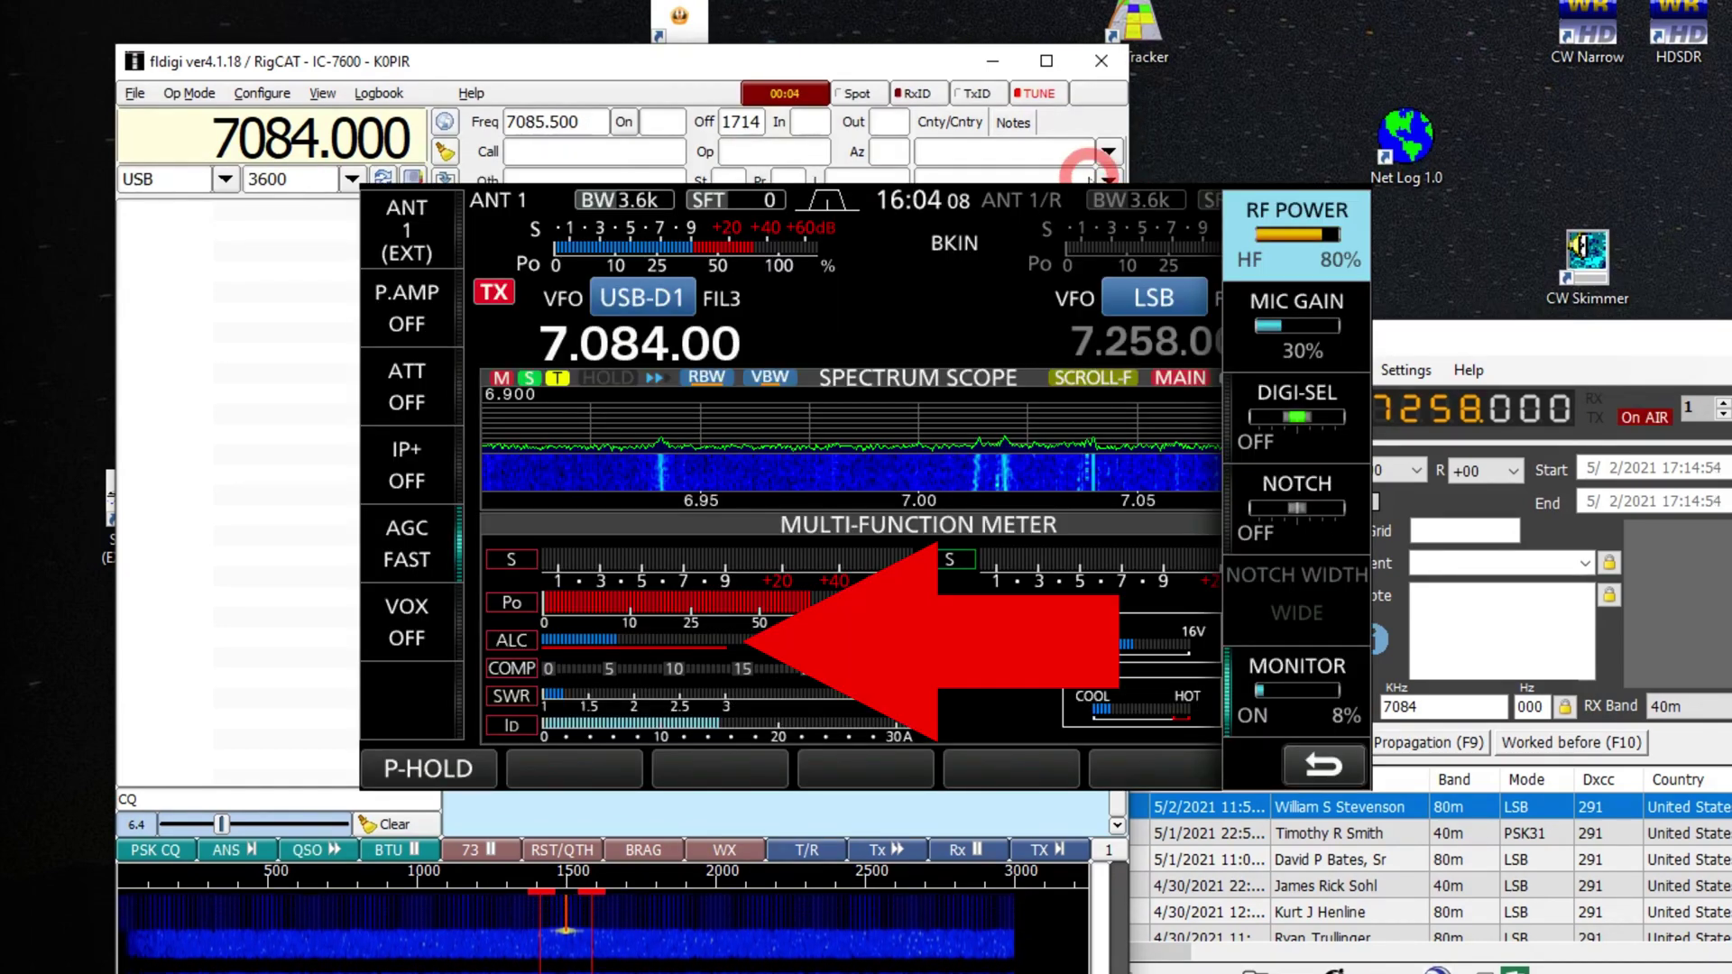
left_click(1039, 94)
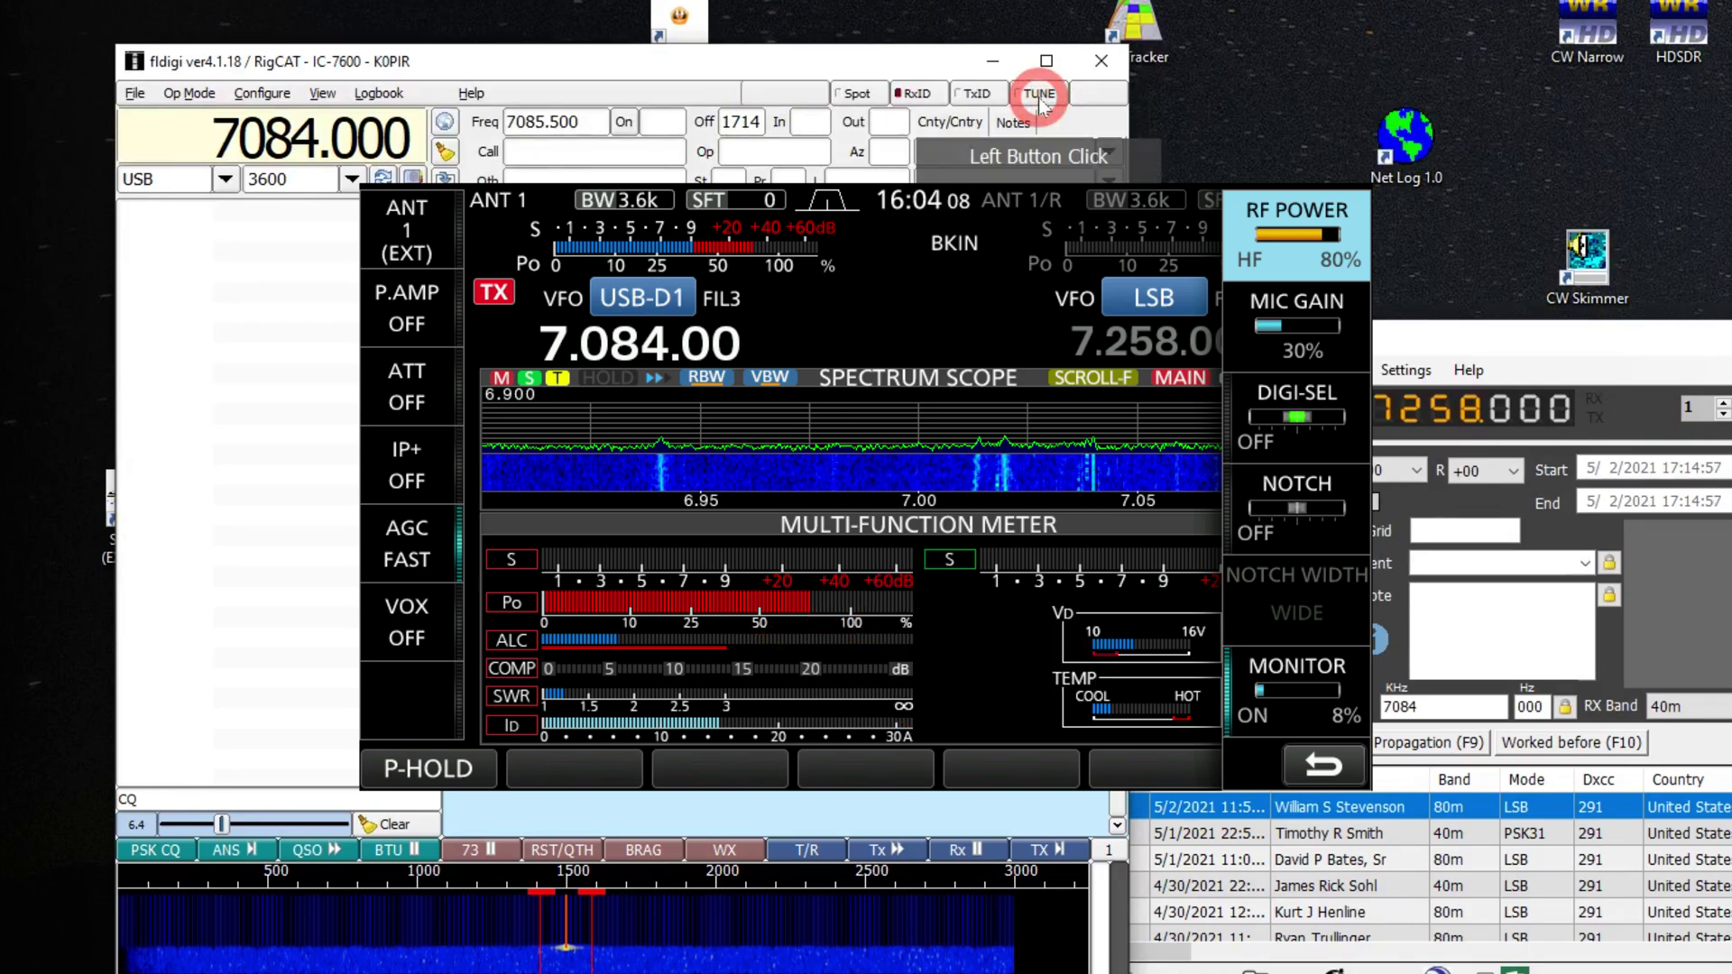